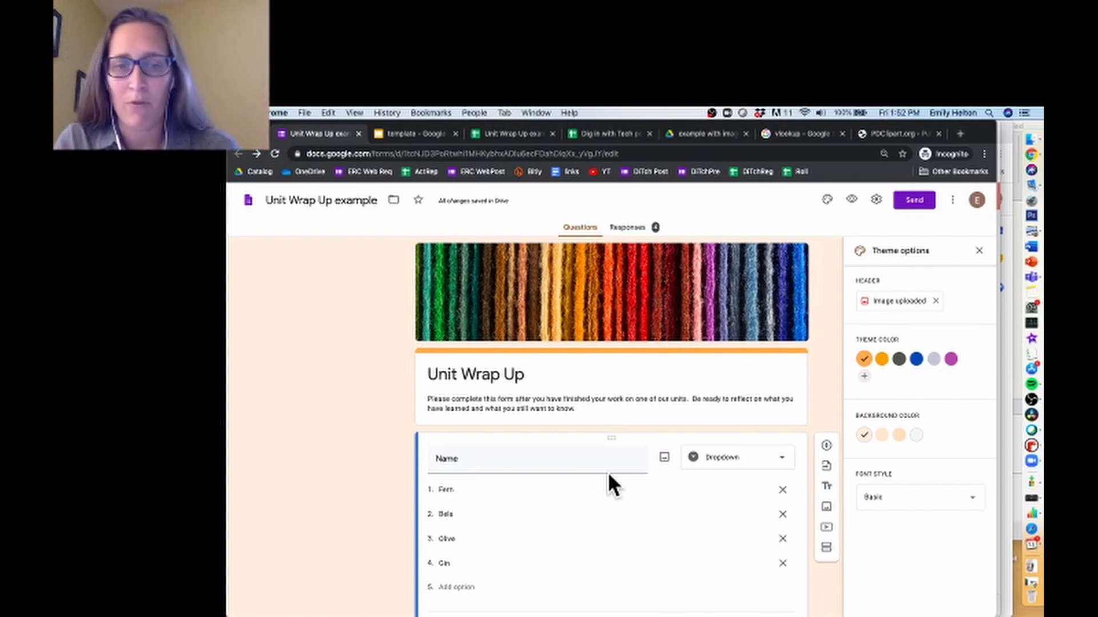
Review the questions in the Unit Wrap Up form, from the Name dropdown down to the long-answer reflection questions
scroll(383, 485, down, 2)
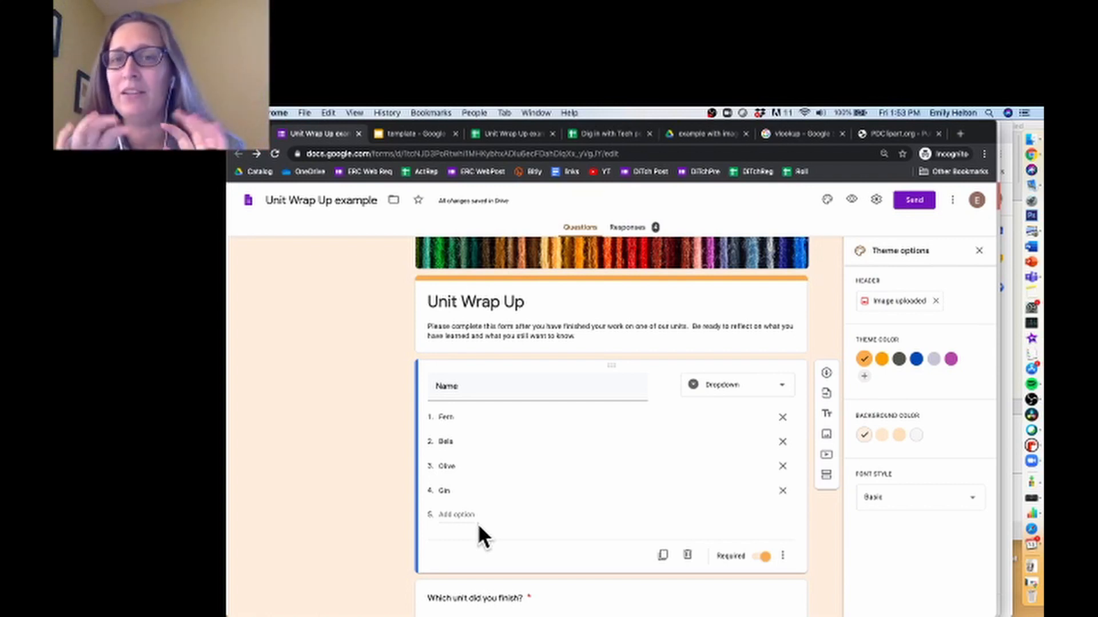
scroll(478, 525, down, 1)
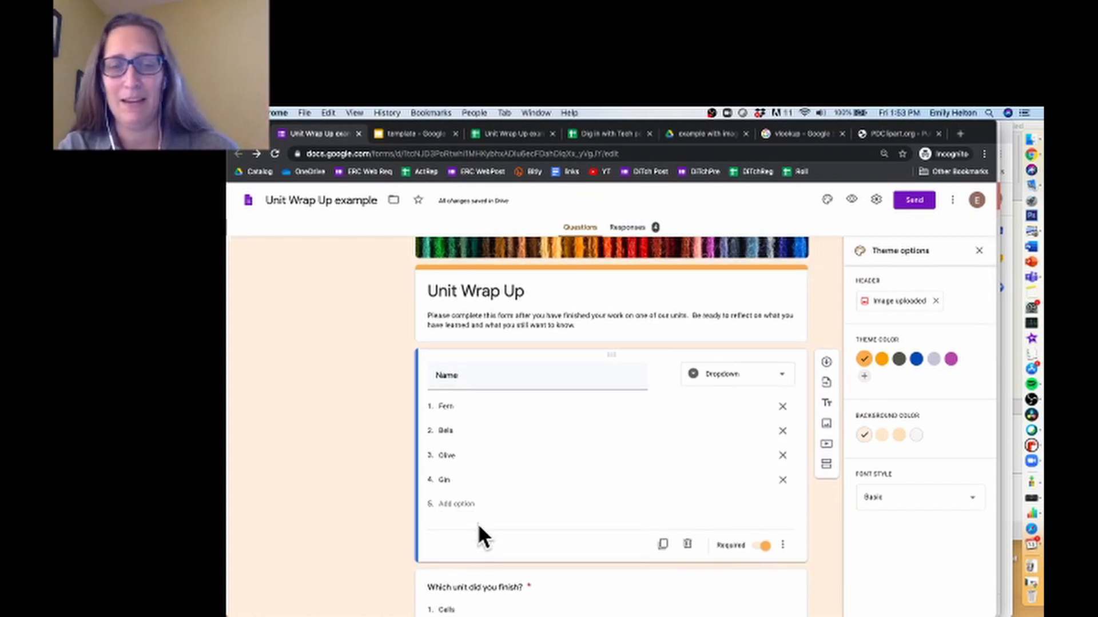
scroll(485, 460, down, 3)
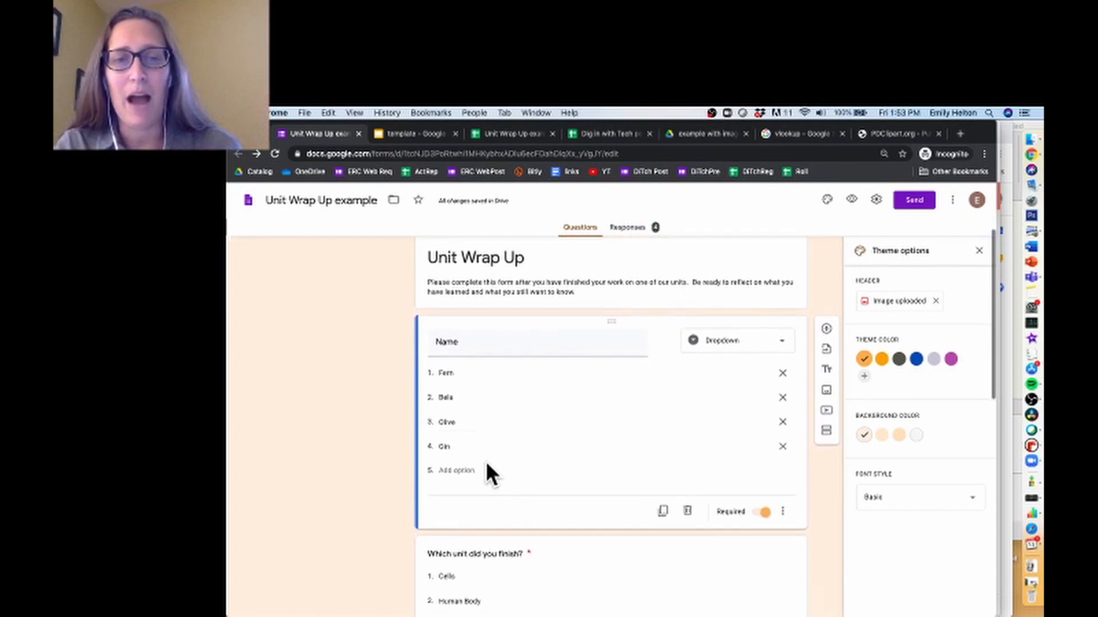
scroll(370, 503, down, 5)
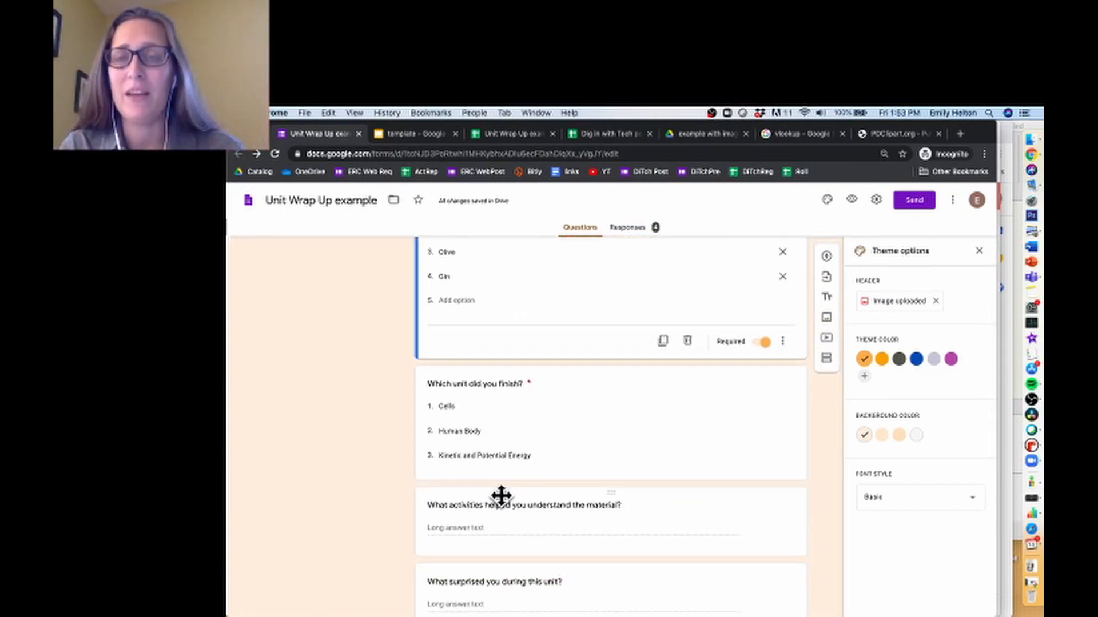
scroll(389, 486, down, 7)
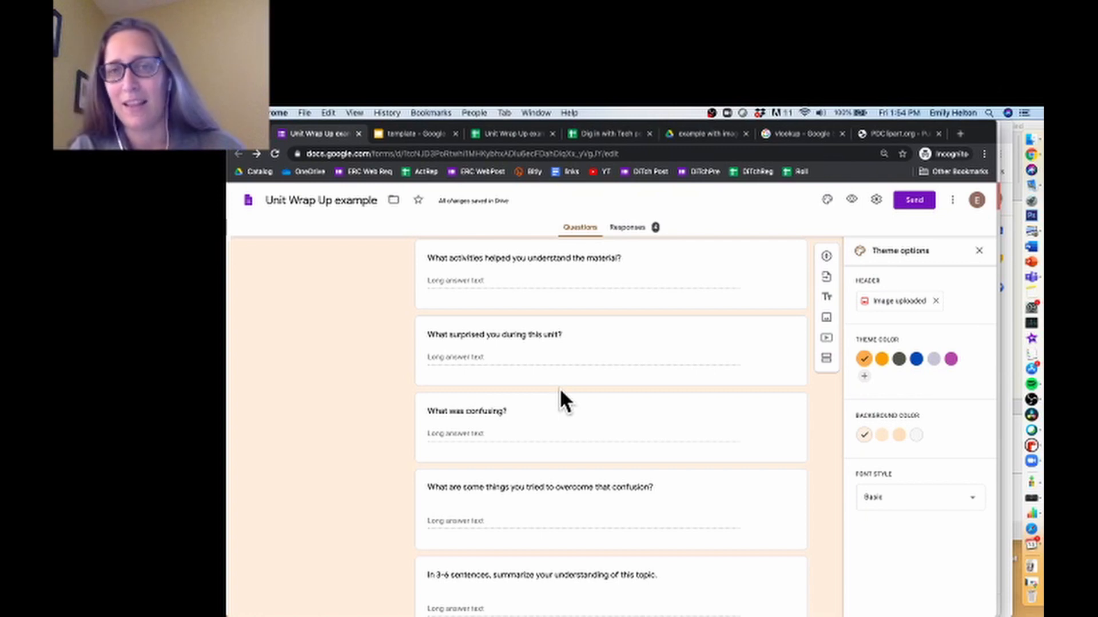
View the certificate template slide and the linked responses spreadsheet, and open the form's response summary
click(431, 138)
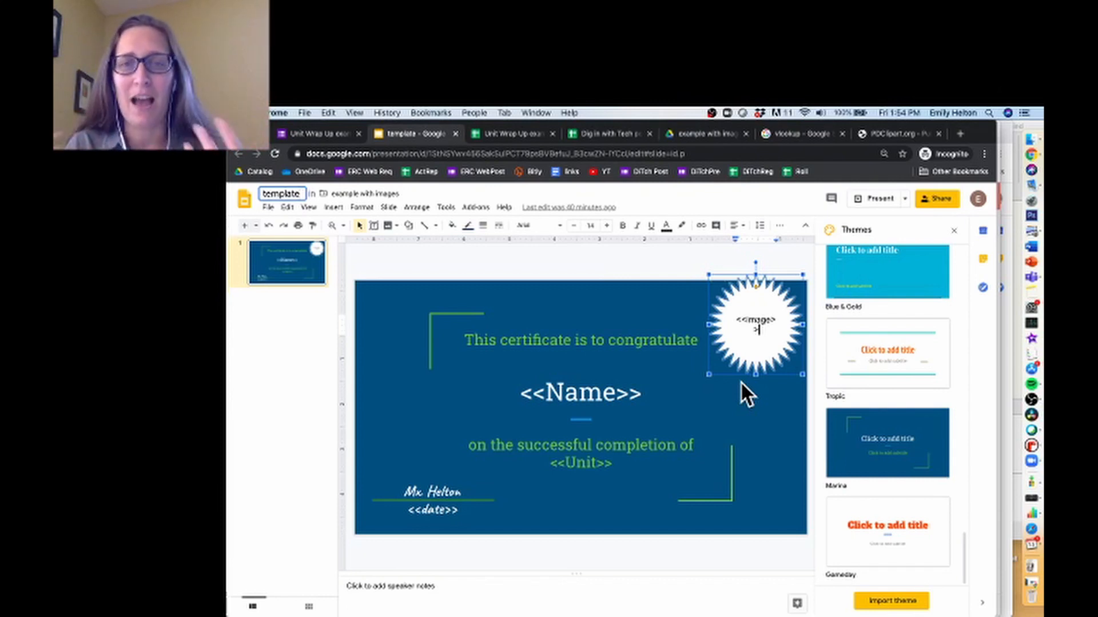
click(496, 132)
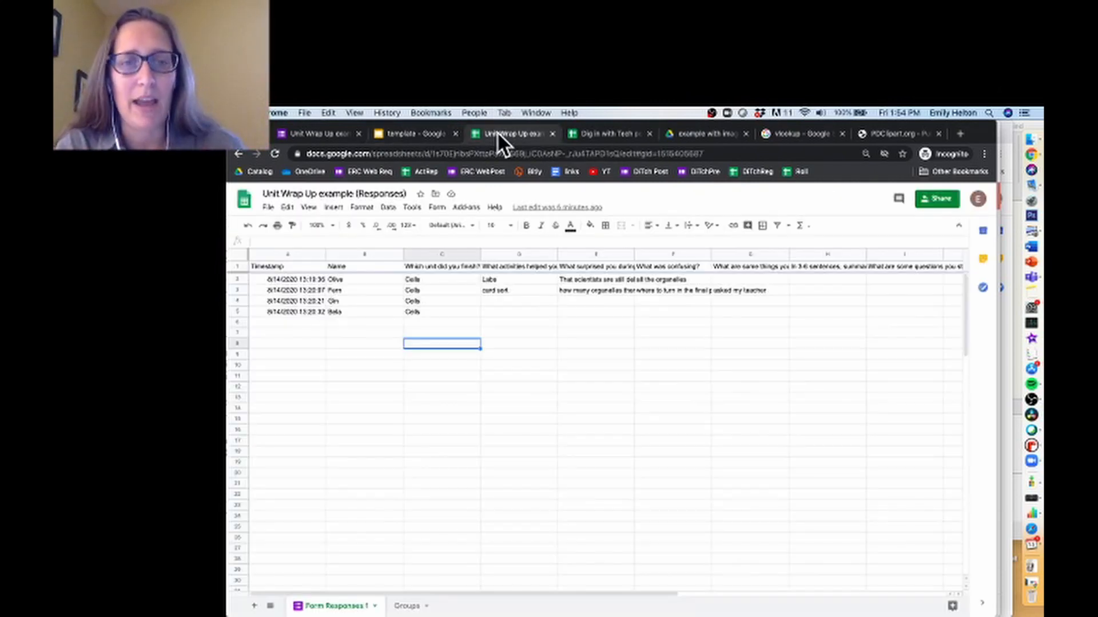
click(333, 129)
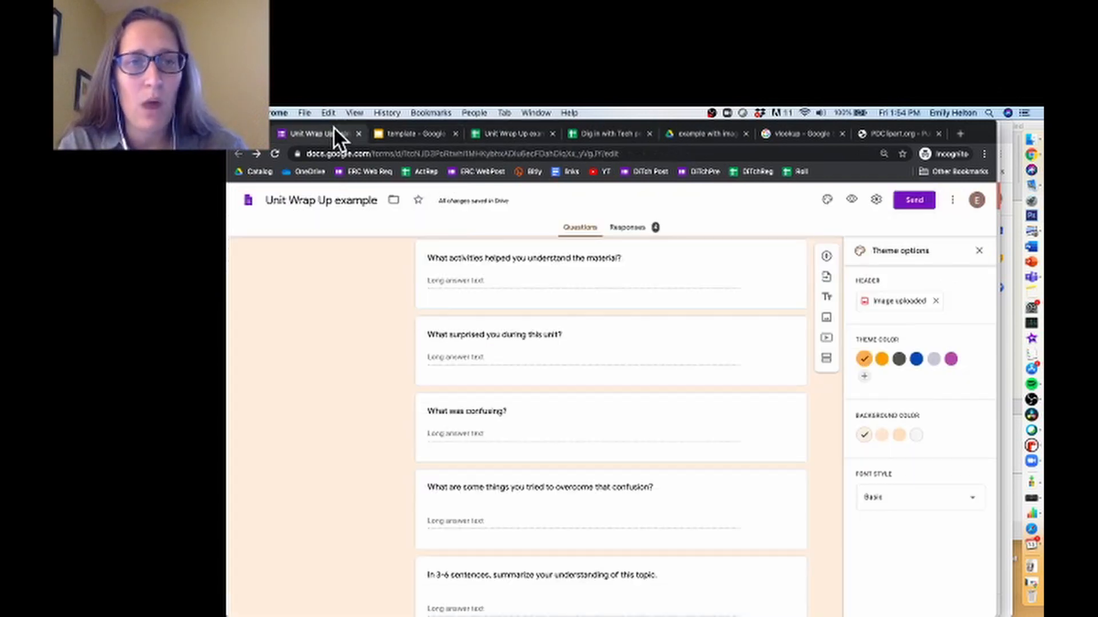
click(628, 227)
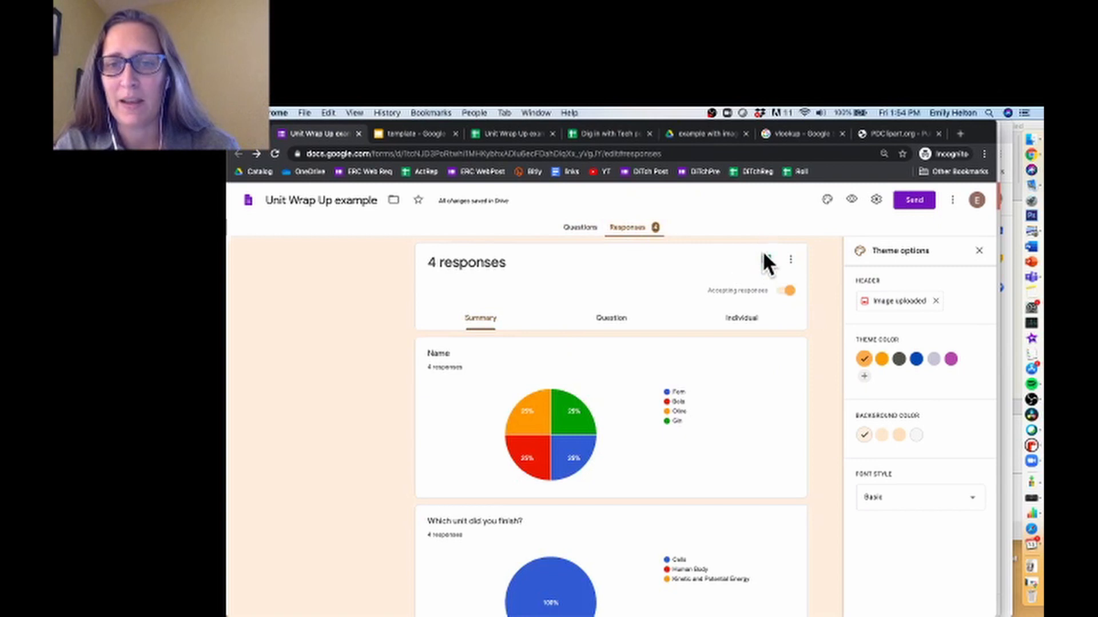
In the Unit Wrap Up example (Responses) spreadsheet, insert a column after Name and give it the header "Image Link"
click(495, 131)
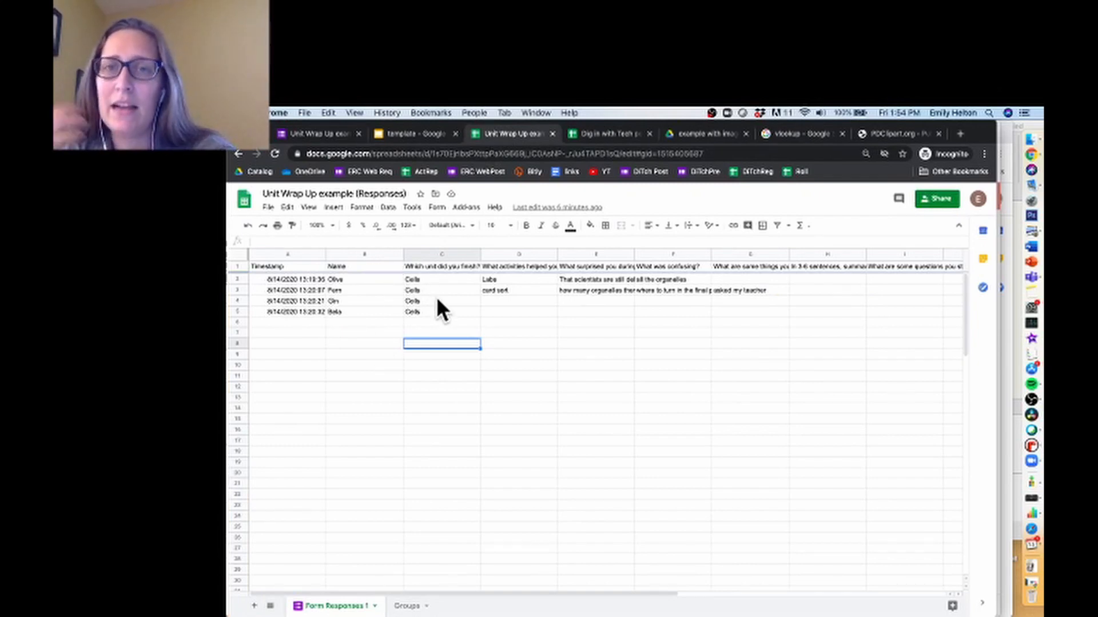
click(366, 255)
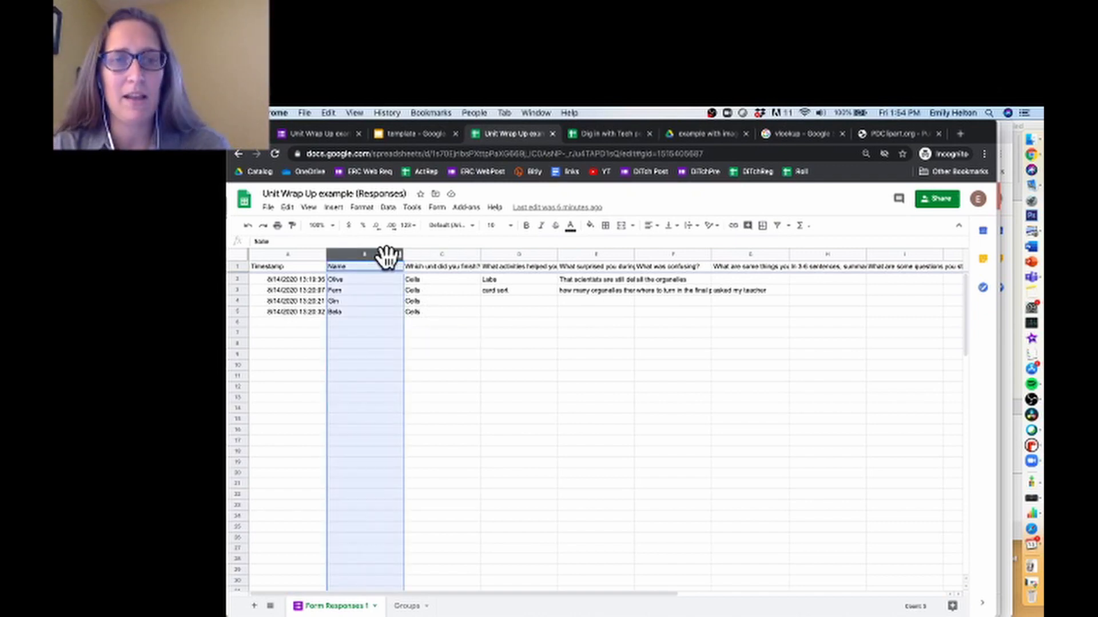
right_click(385, 256)
mouse_move(400, 291)
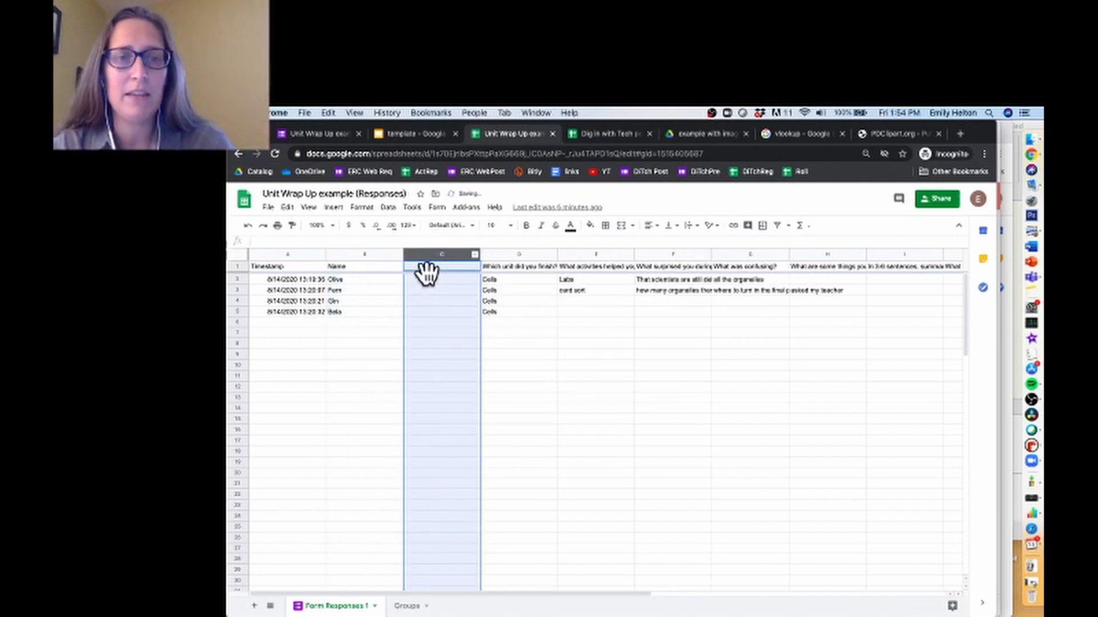
click(431, 268)
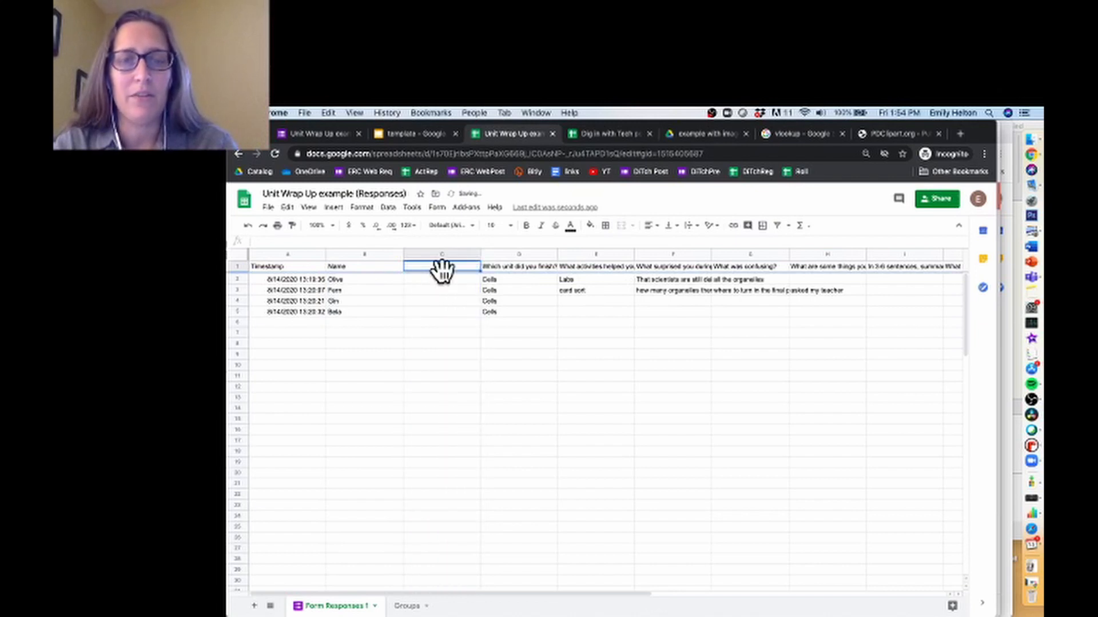
text(Image Link)
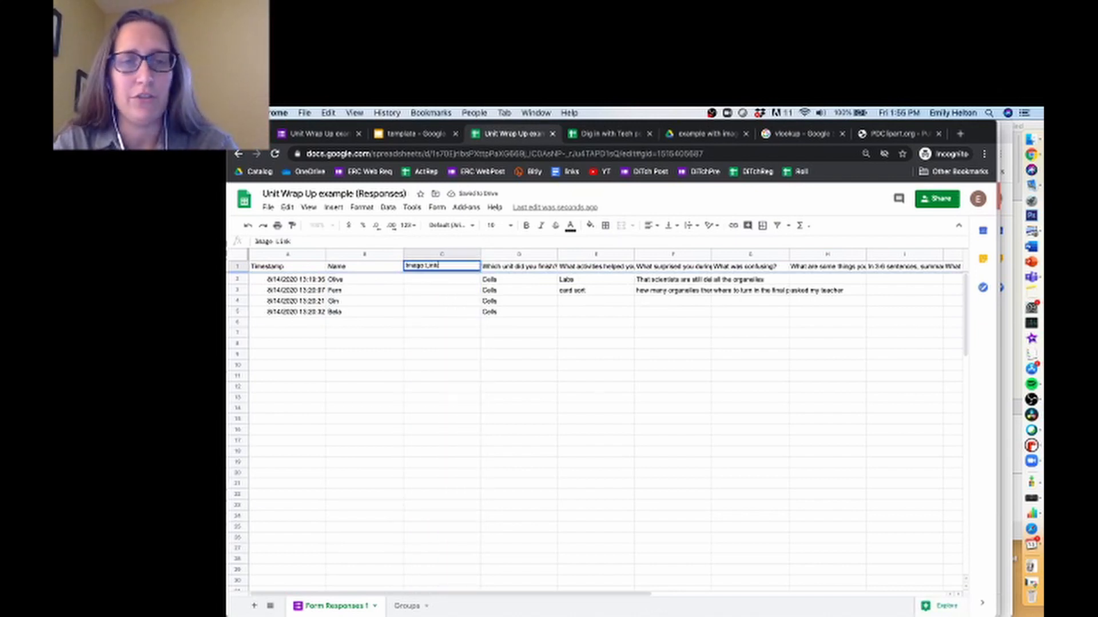
key(Return)
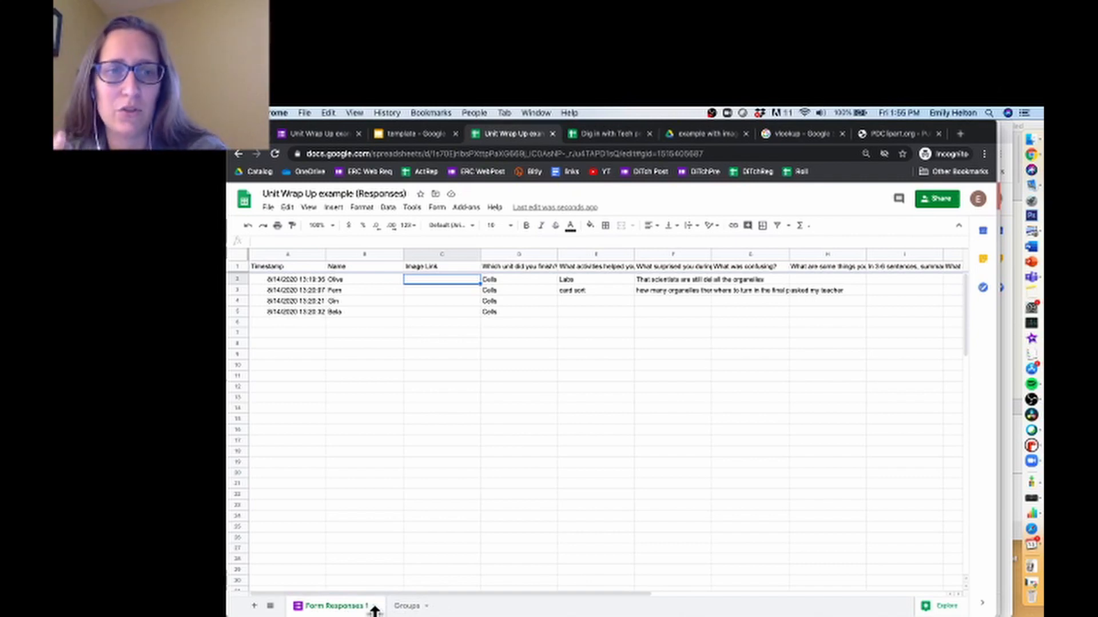
Compare the Groups sheet's names, groups and image links with the certificate template's placeholders and the Form Responses 1 sheet
click(411, 608)
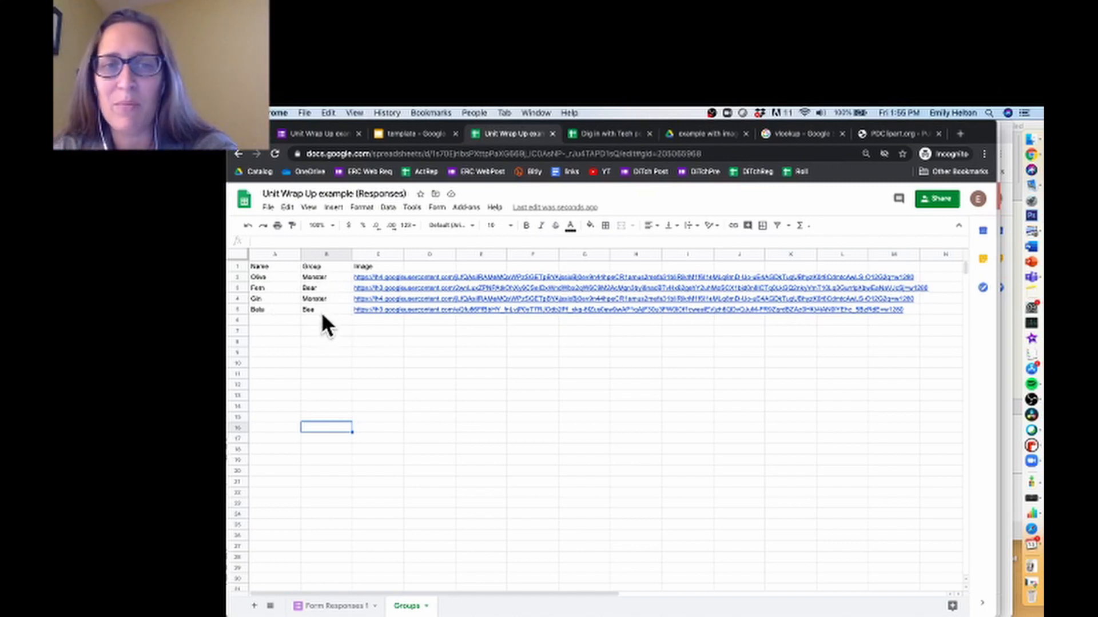
mouse_move(365, 301)
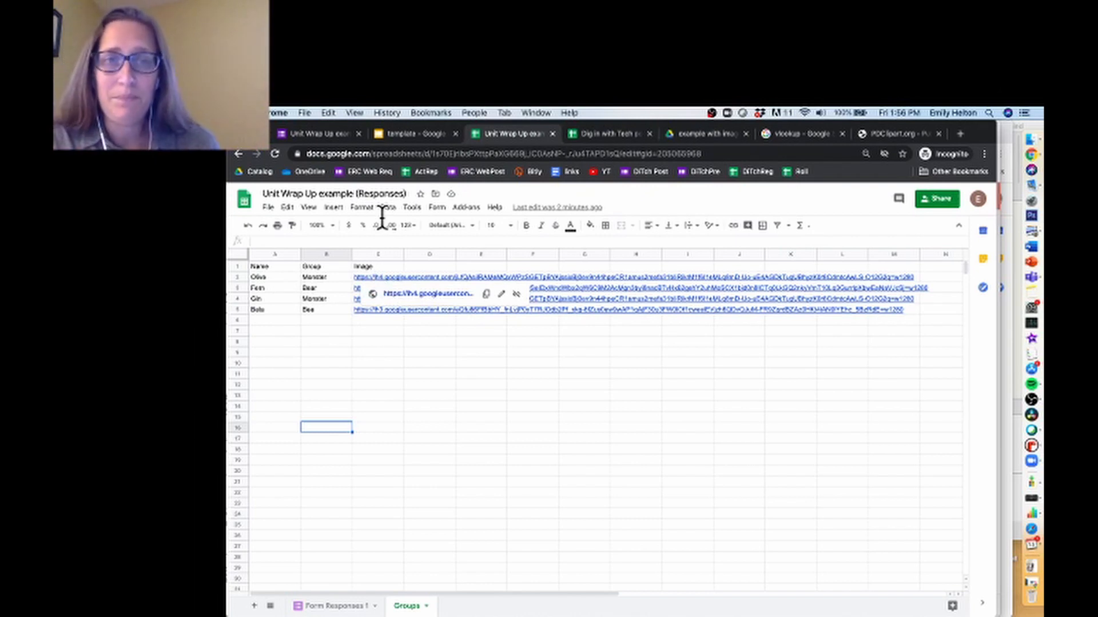
click(400, 136)
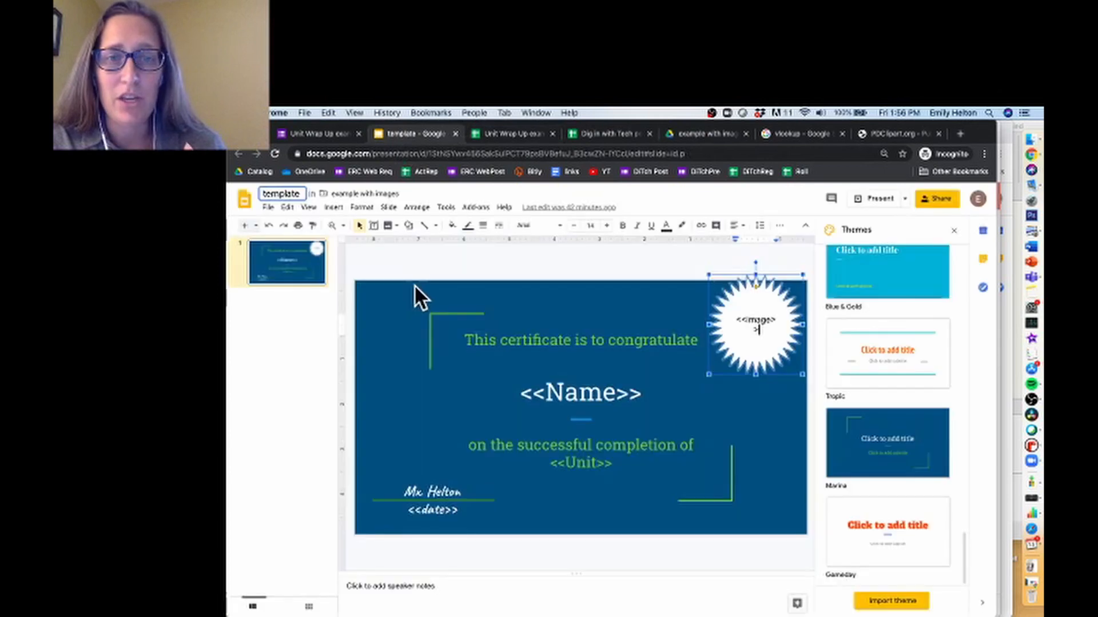
click(488, 133)
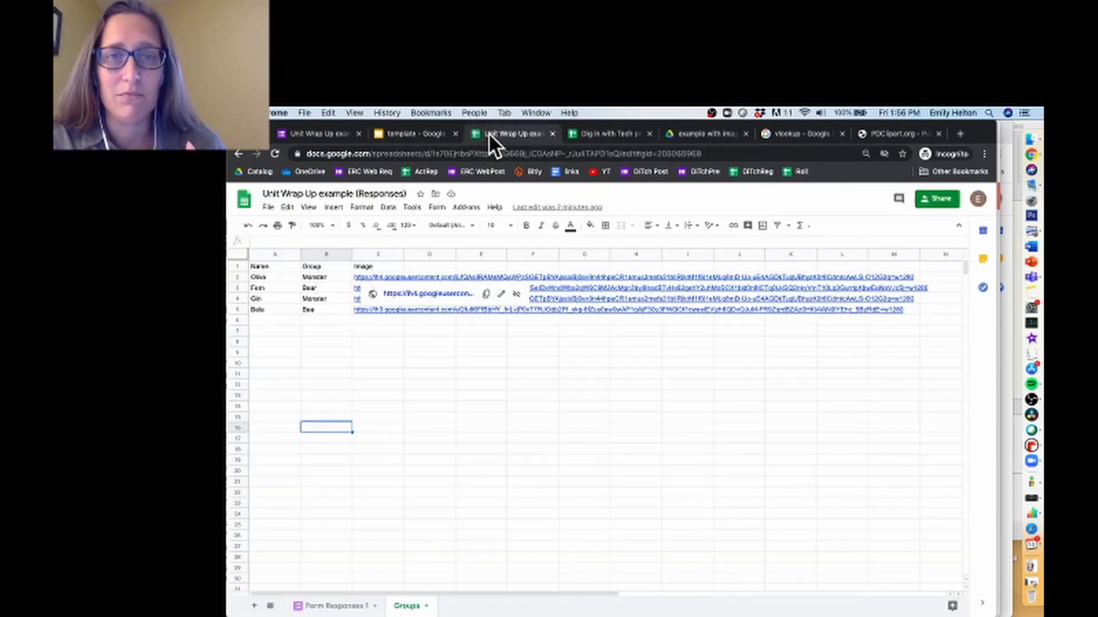
click(339, 606)
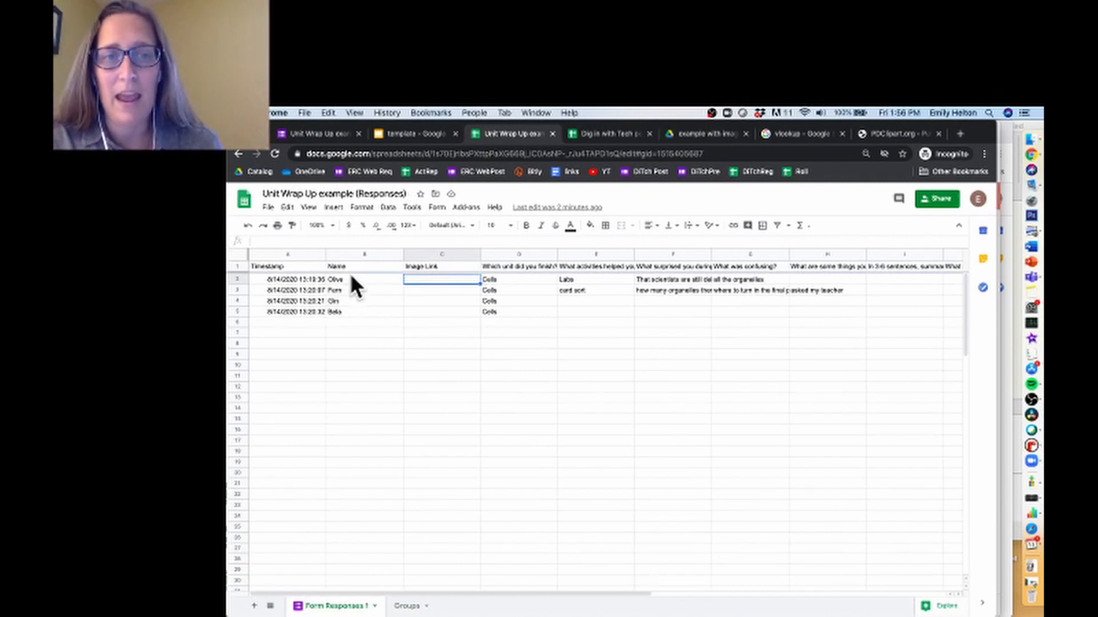
click(404, 605)
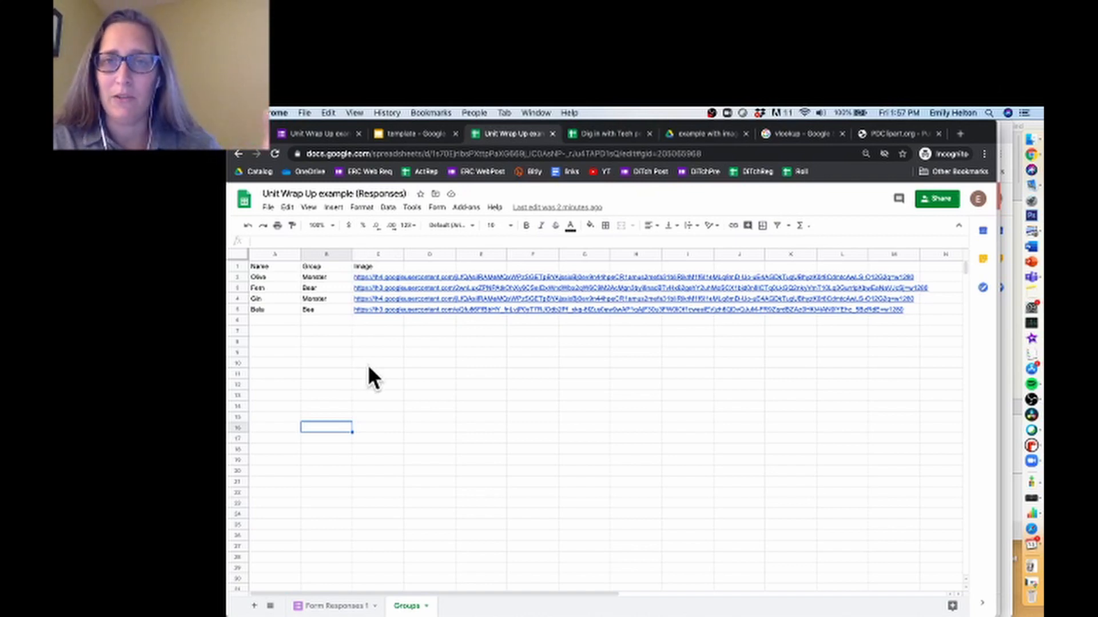
click(338, 605)
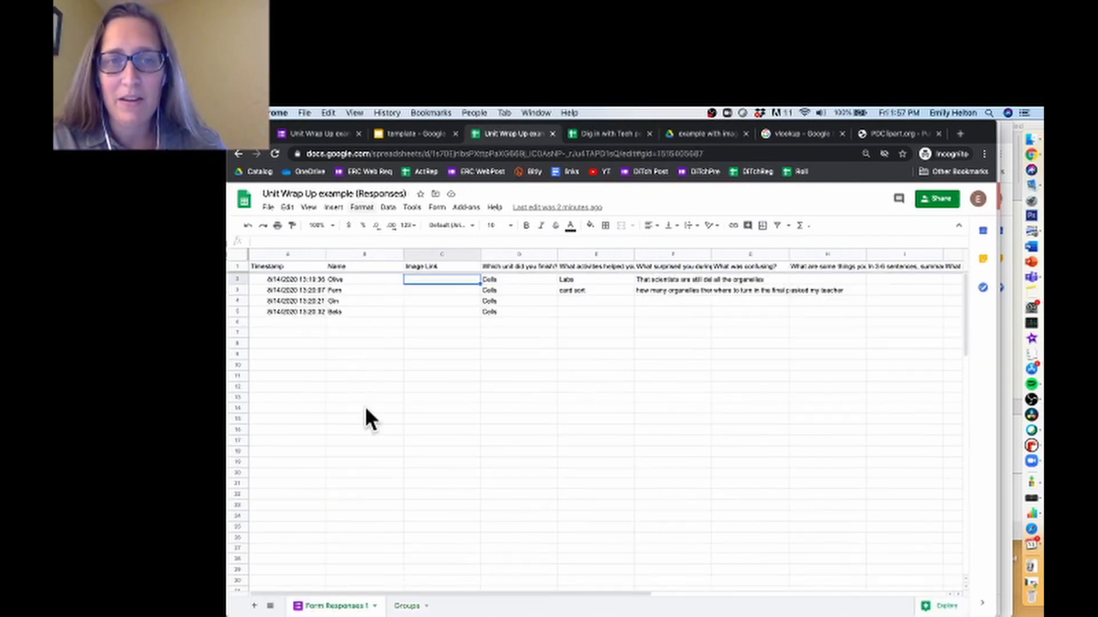
click(406, 614)
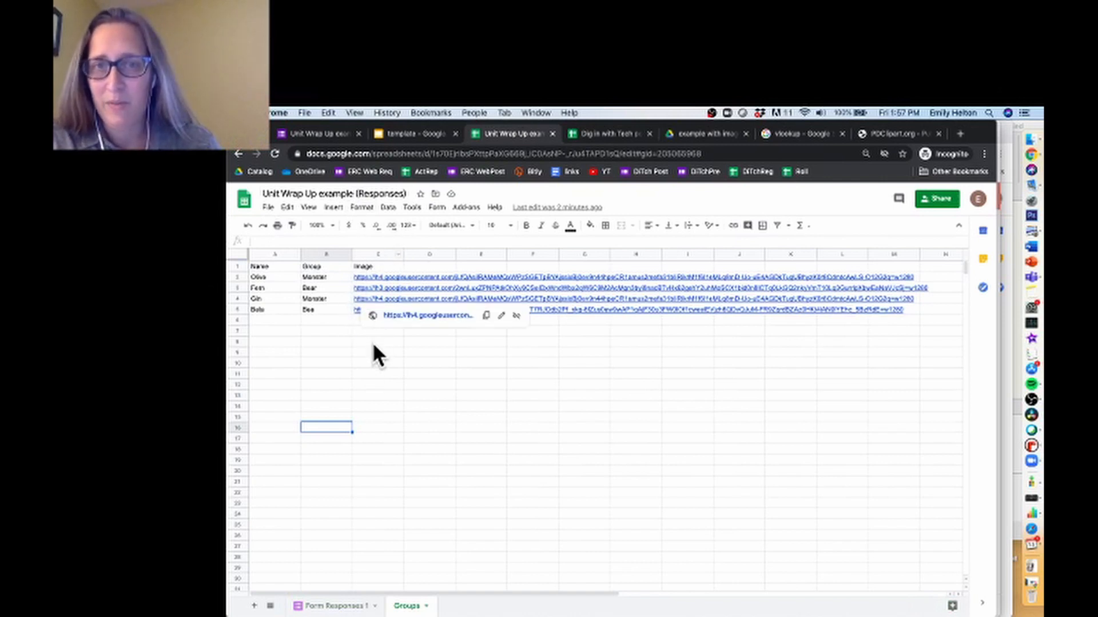
click(341, 606)
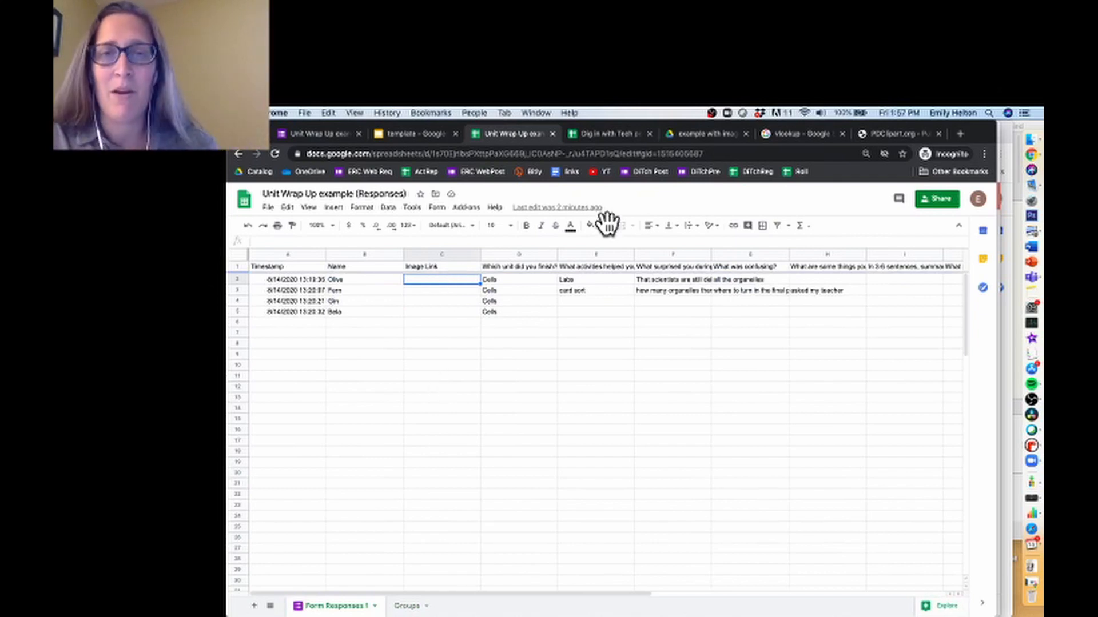
Examine the Responses and Trainings sheets of the Dig in with Tech post-webinar survey spreadsheet, dismissing the Exchange password notification
click(595, 137)
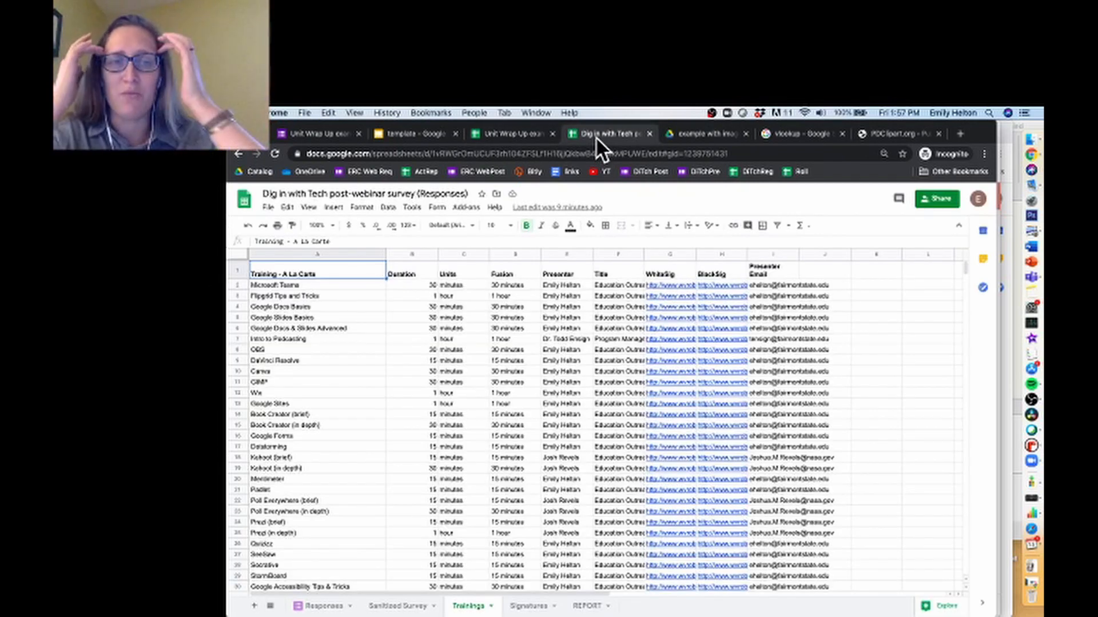
click(320, 607)
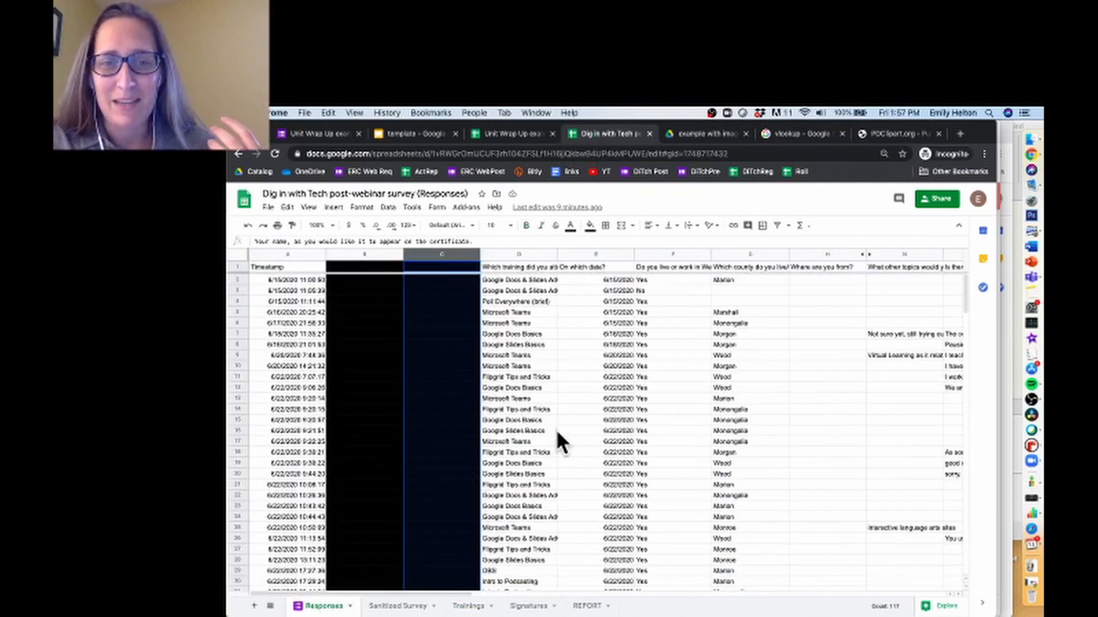
scroll(579, 414, right, 2)
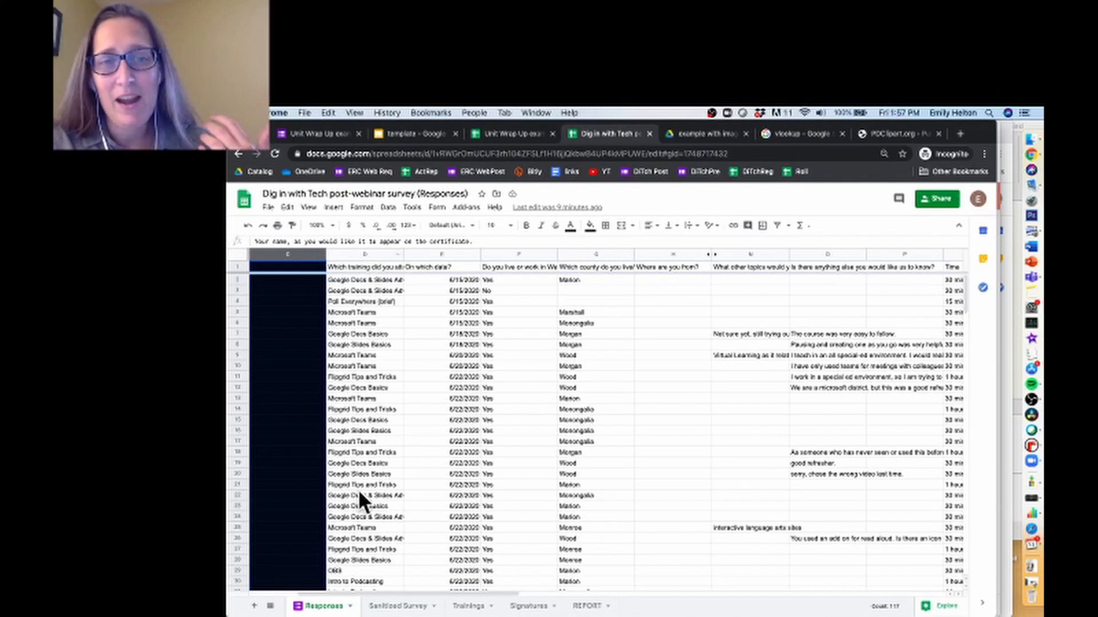
click(455, 607)
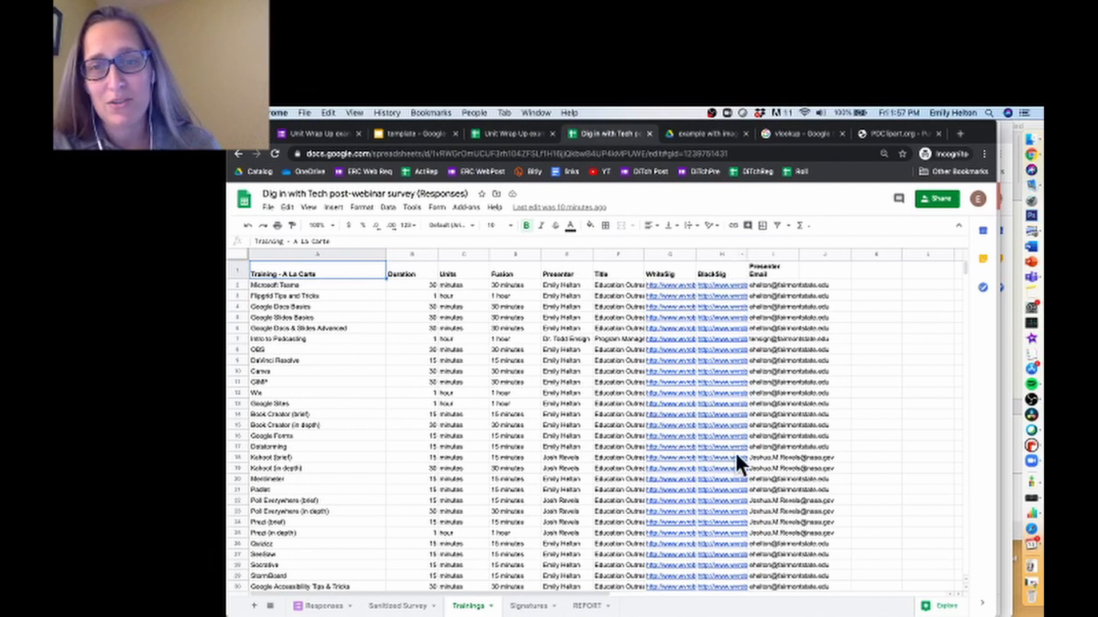
mouse_move(728, 493)
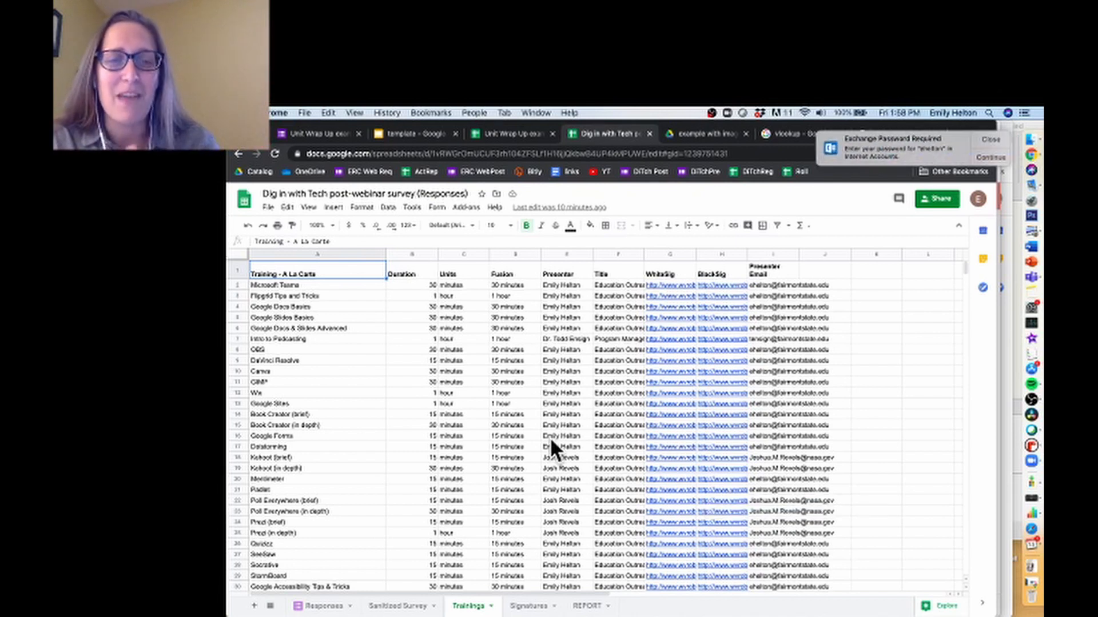
click(987, 140)
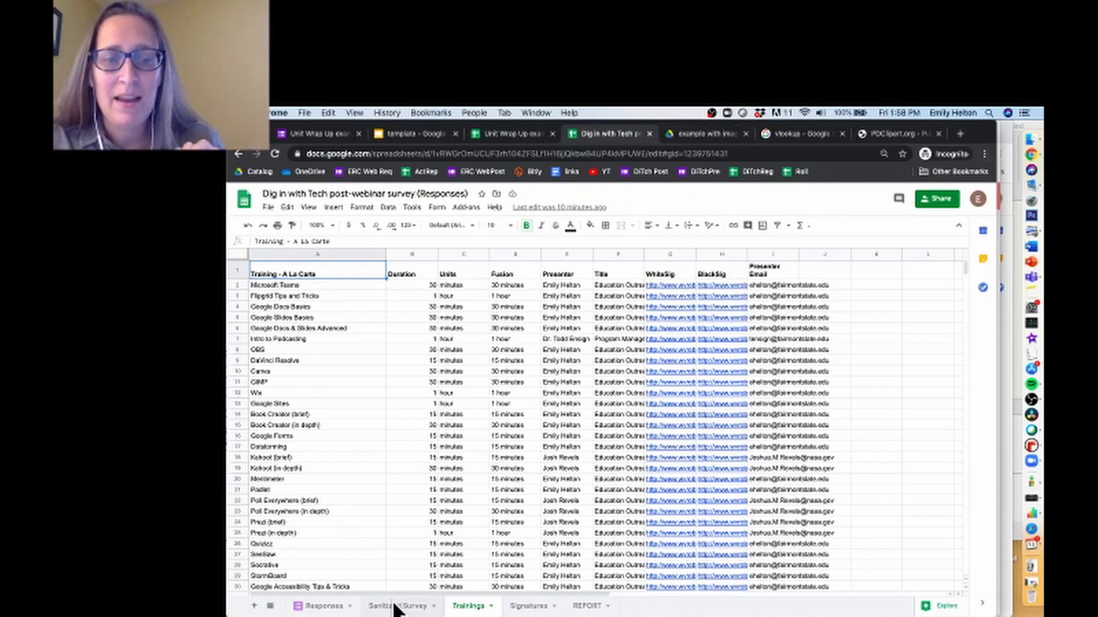
Inspect the lookup formula in the Time header cell of the survey's Responses sheet and compare it with the training column it references
click(323, 606)
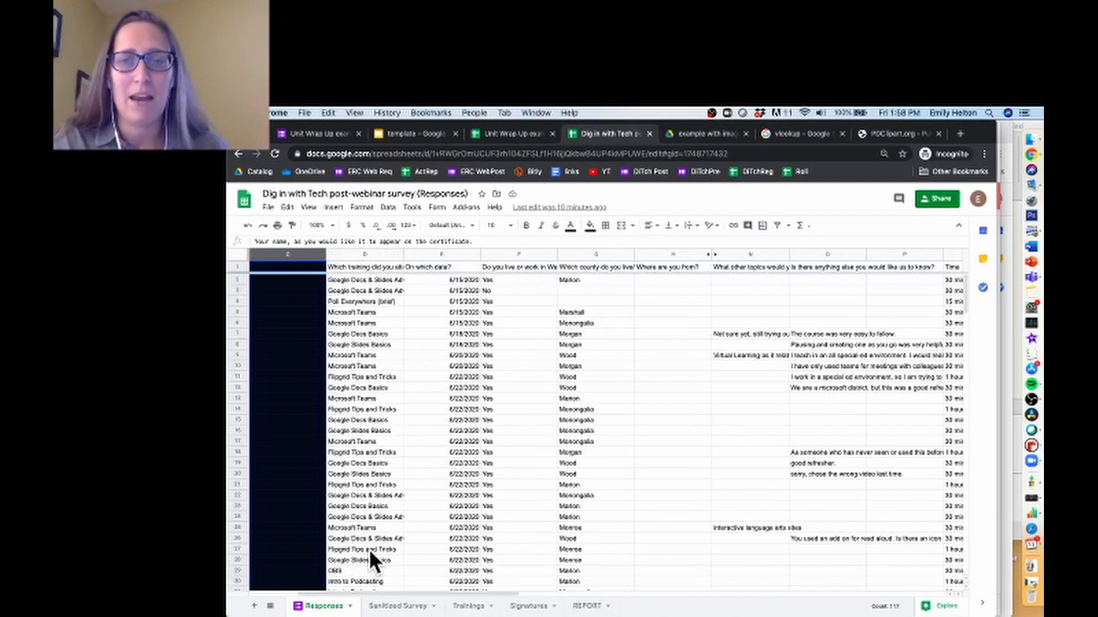
scroll(755, 354, right, 3)
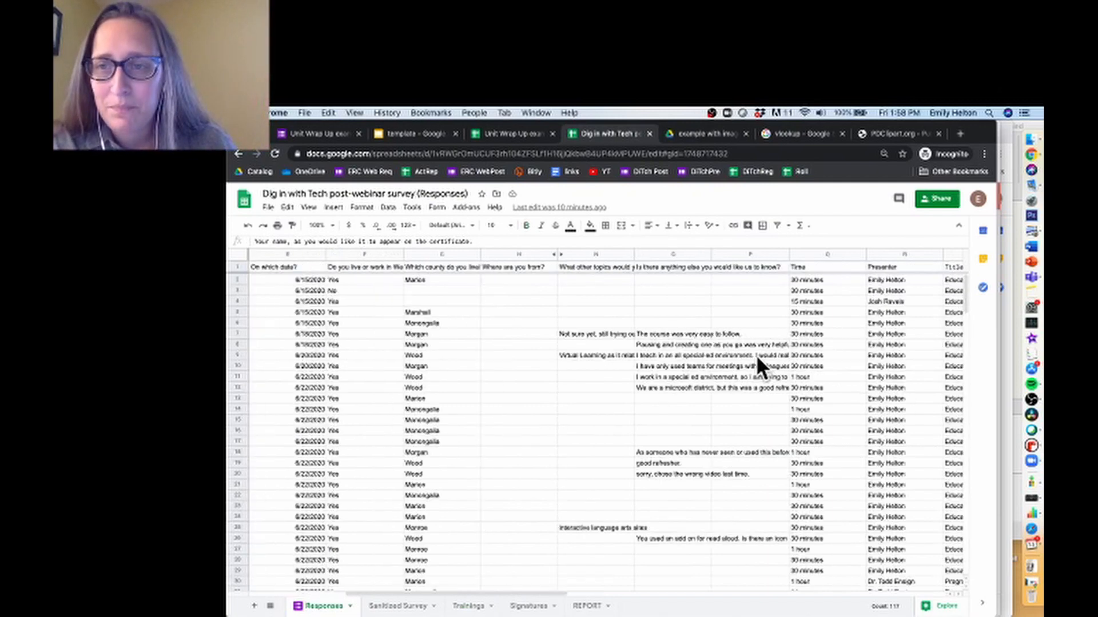
click(807, 280)
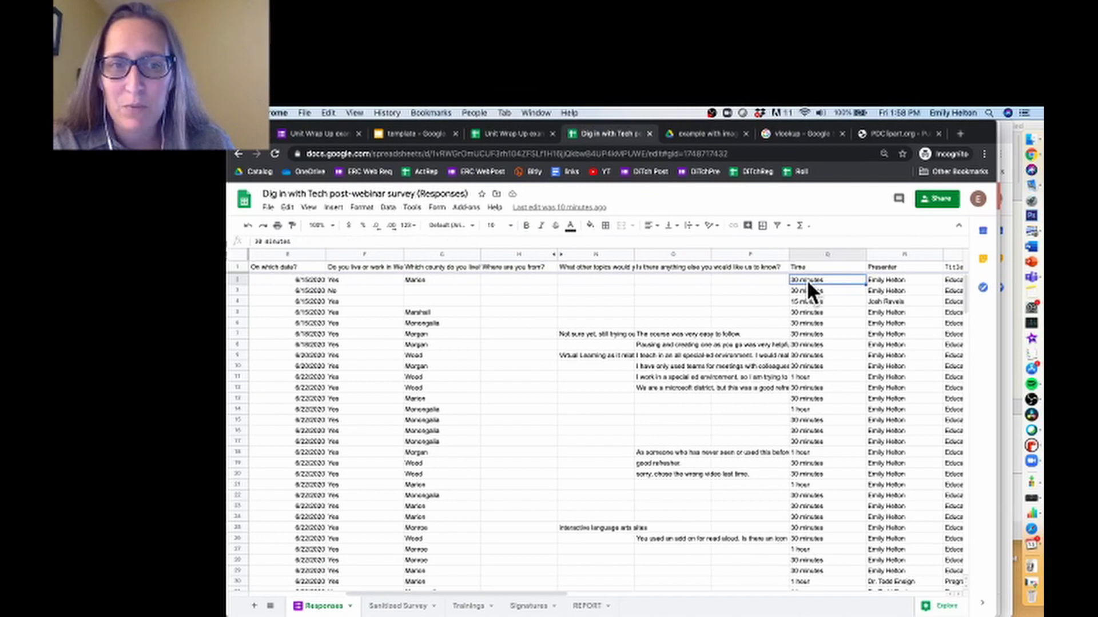
click(806, 268)
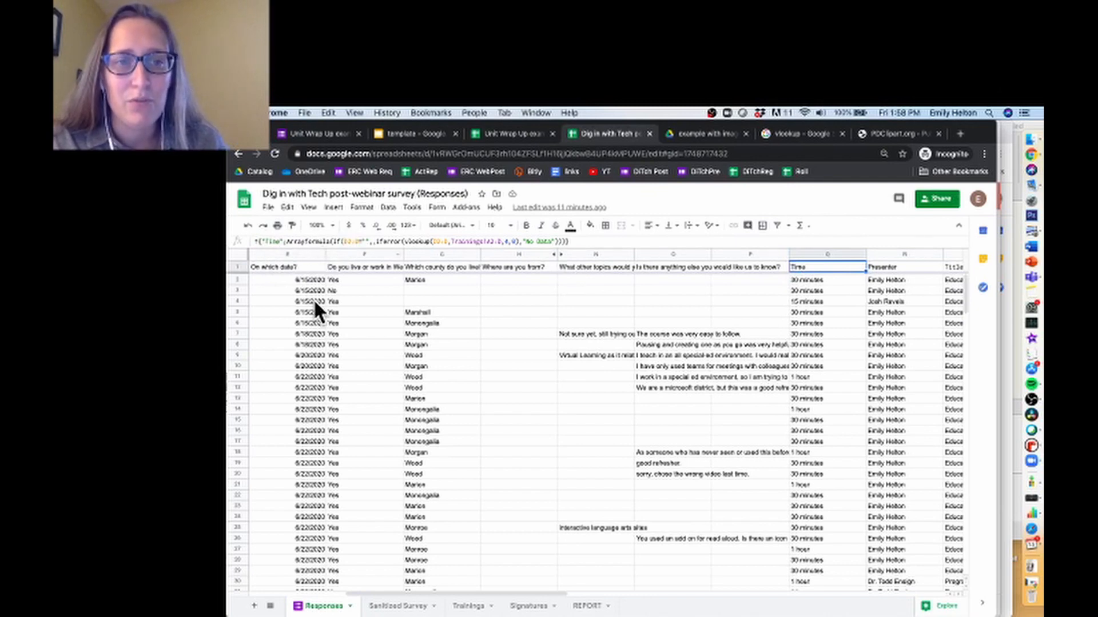
scroll(314, 300, left, 3)
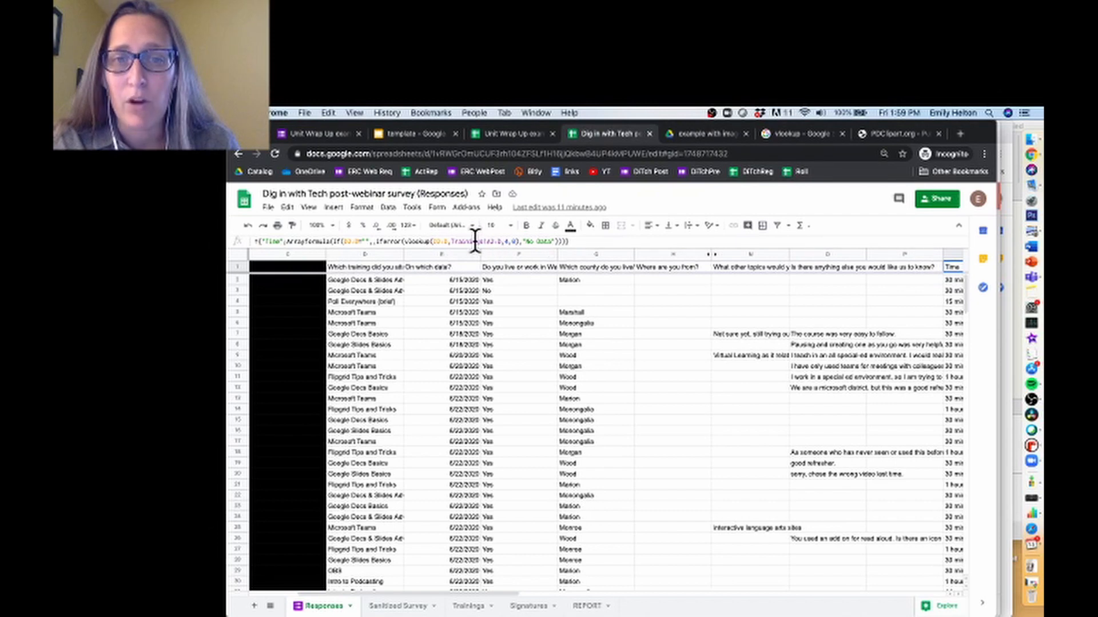
Check the Trainings sheet's columns against the Time lookup formula in the survey's Responses sheet
click(391, 608)
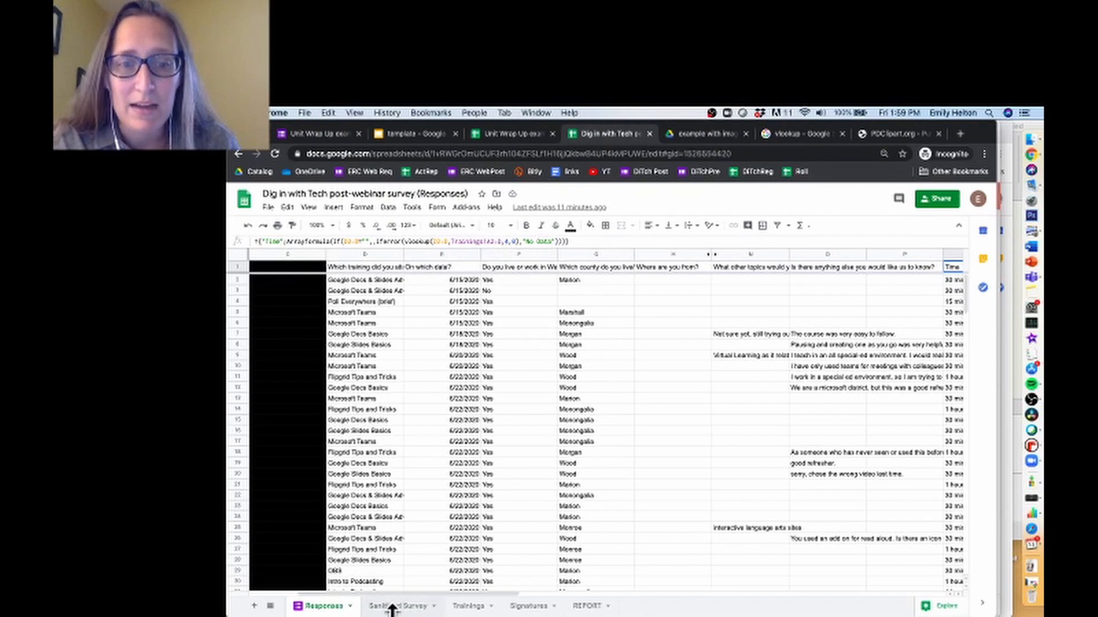
click(468, 607)
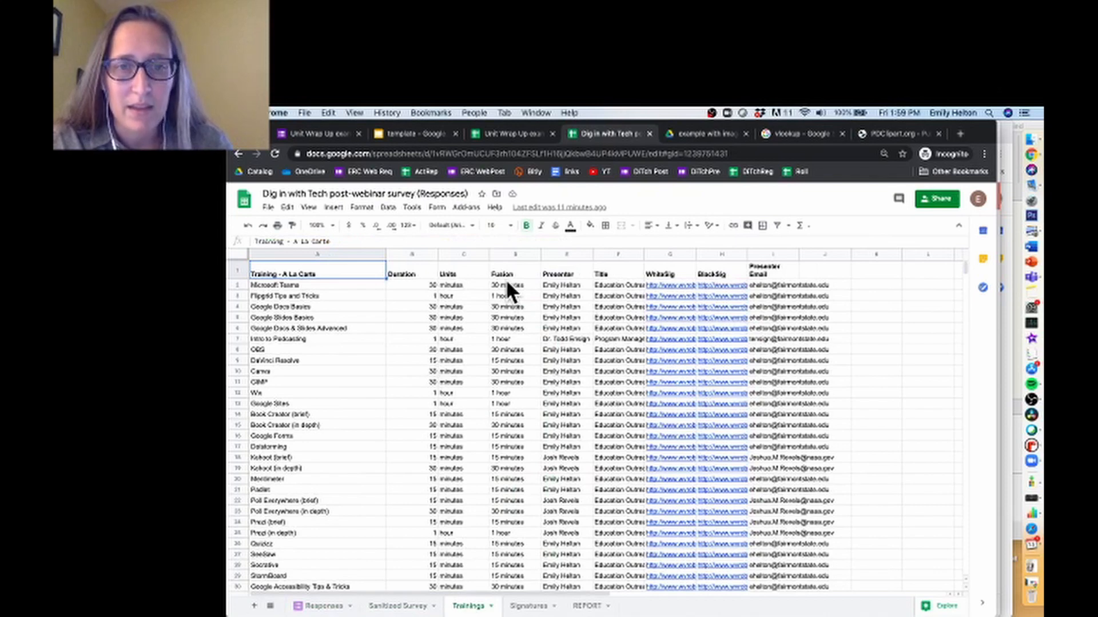
click(318, 607)
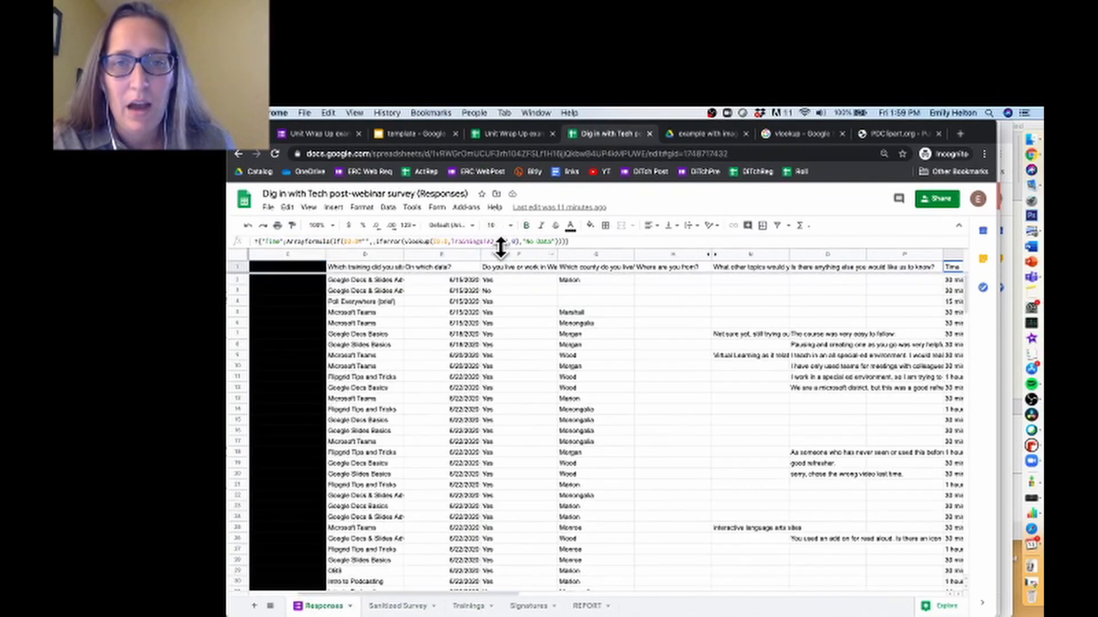
Copy the whole Time header formula from the survey's Responses sheet and paste it over the Image Link header in Unit Wrap Up example (Responses)
click(578, 240)
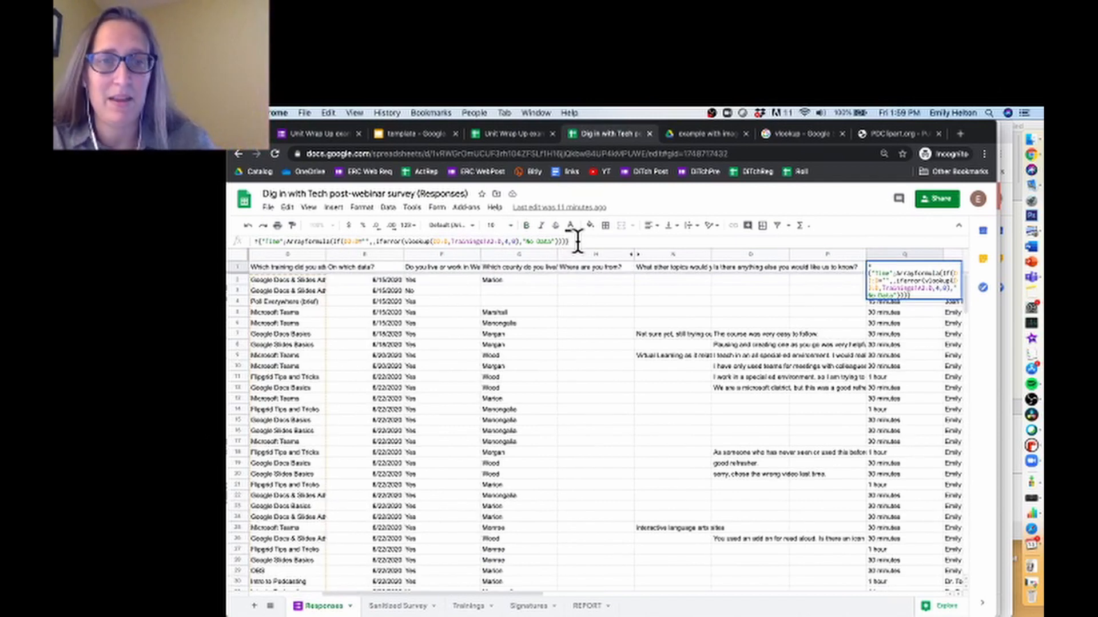
key(super+a)
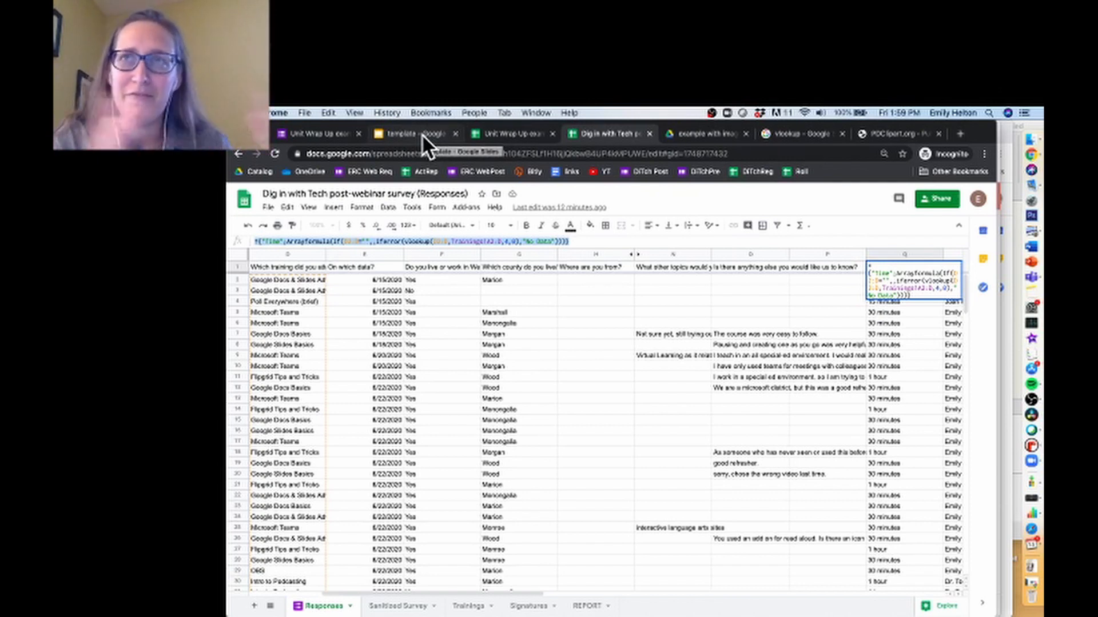
click(503, 130)
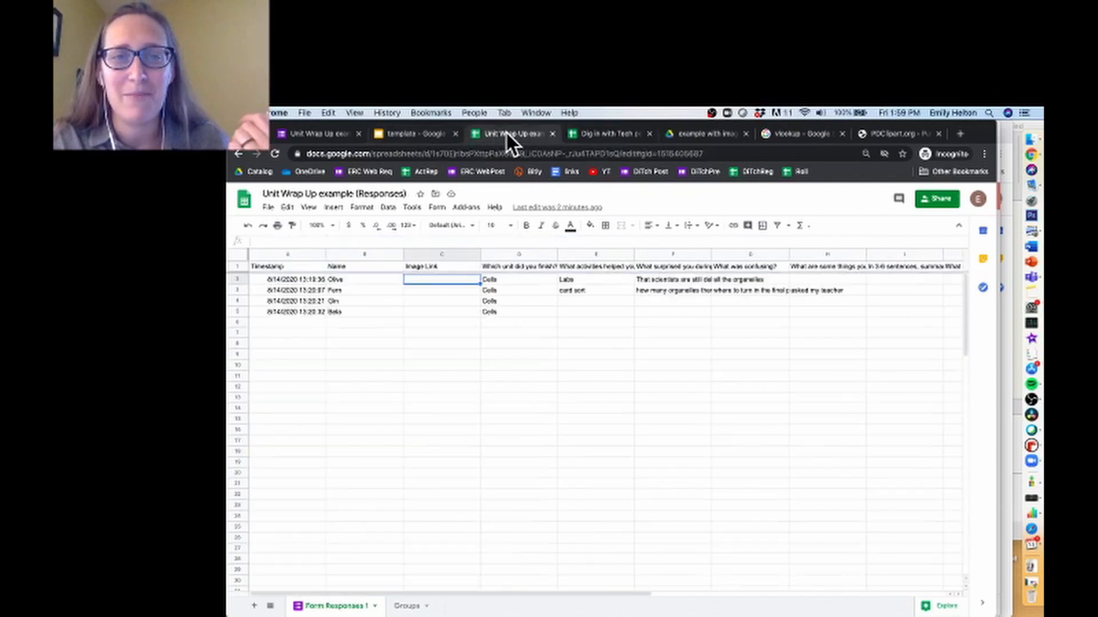
click(450, 267)
click(370, 241)
key(super+a)
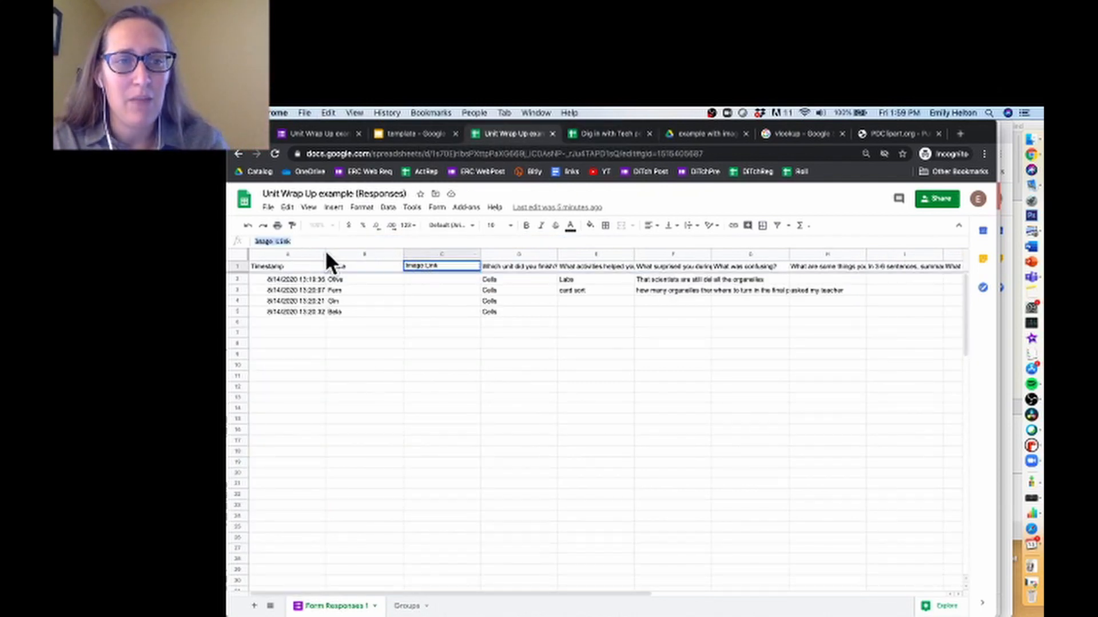
text(={"Time";Arrayformula(if(D2:D="",,iferror(vlookup(D2:D,Trainings!A2:D,4,0),"No Data")))})
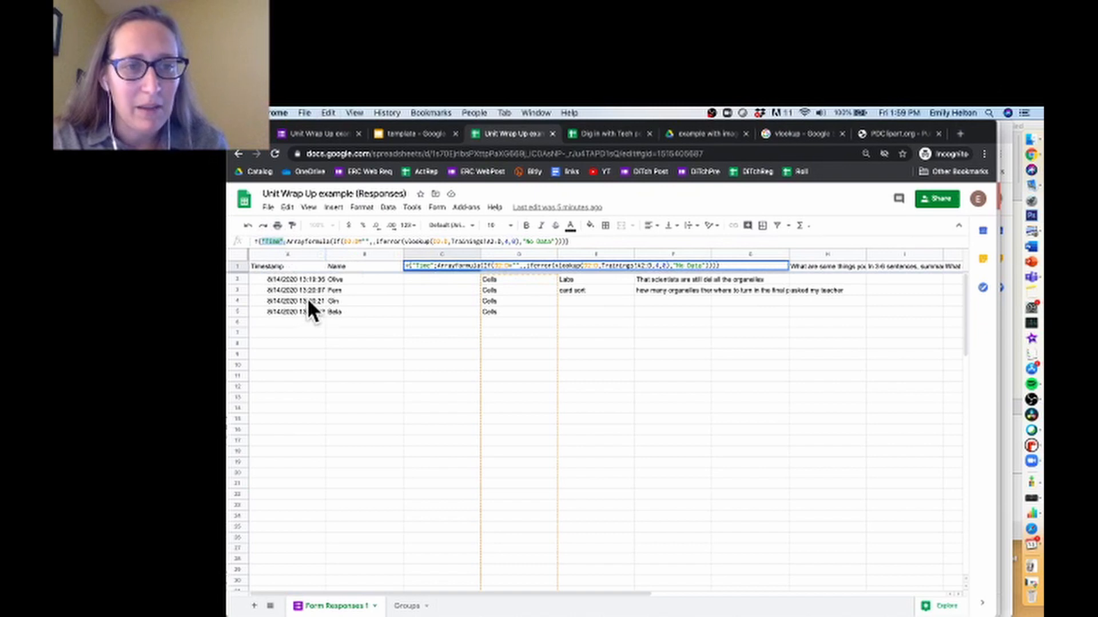
Accept the pasted formula and set the spreadsheet's zoom to 200%
click(306, 206)
click(306, 206)
click(307, 207)
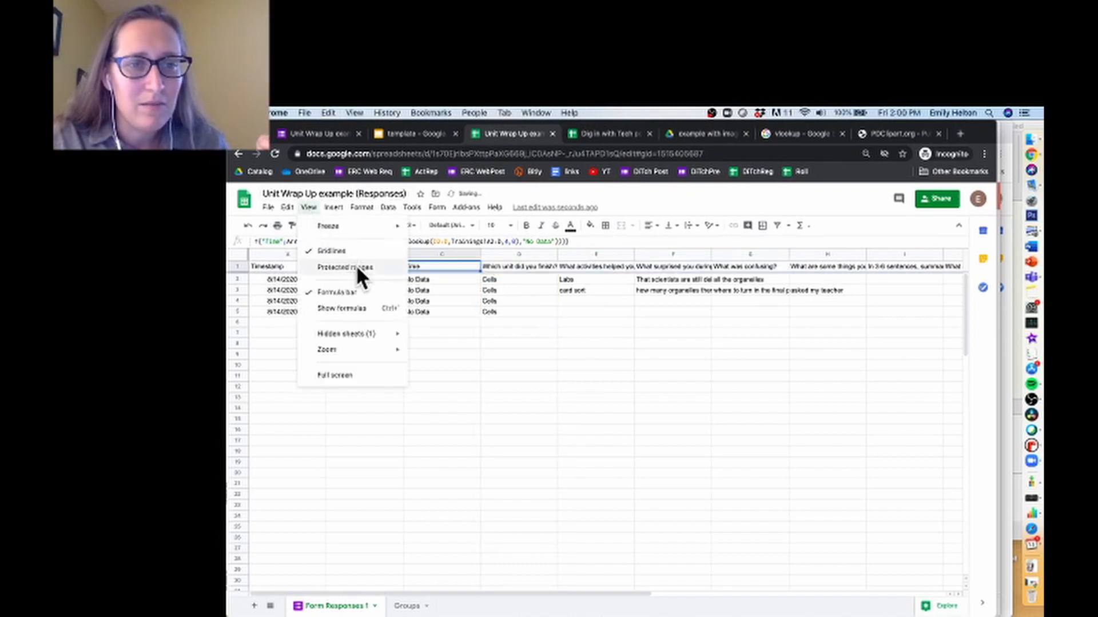
mouse_move(364, 347)
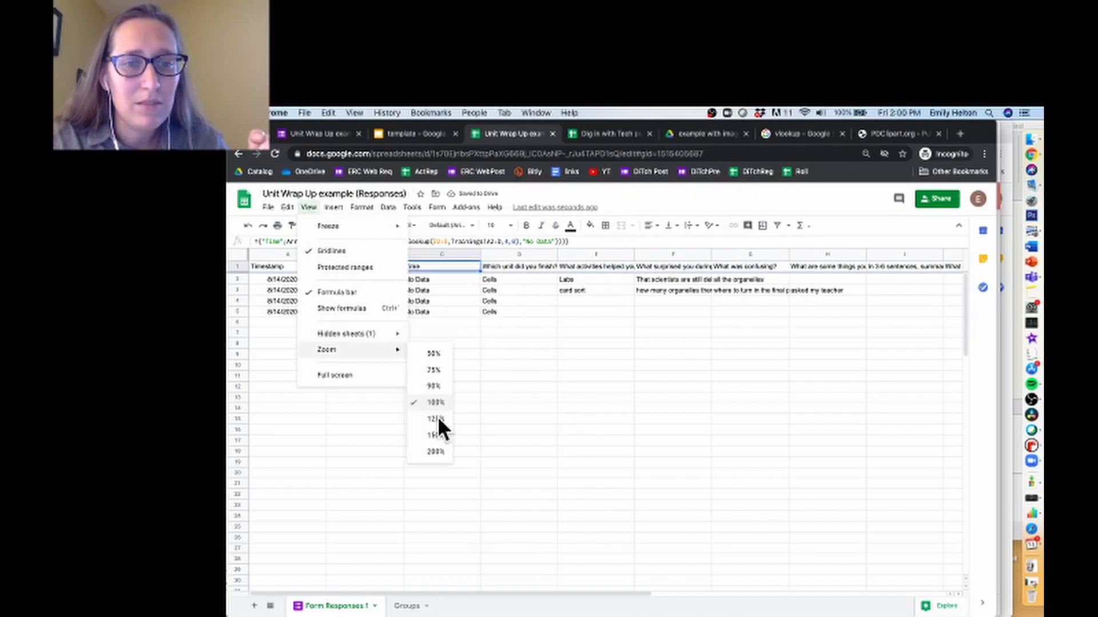
click(437, 451)
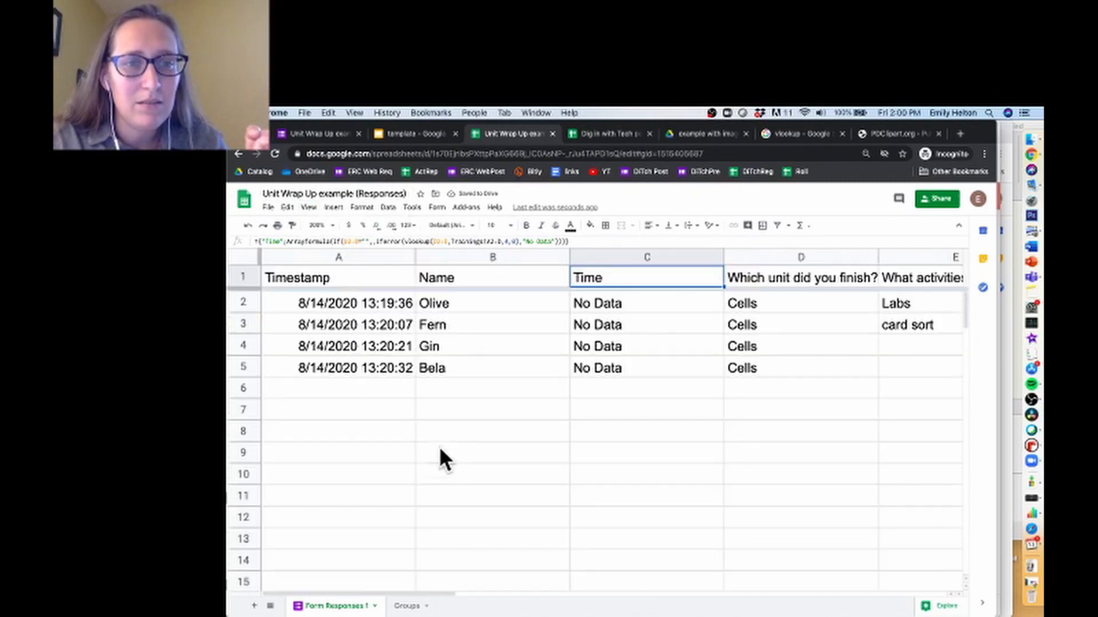
Replace the header text "Time" with "Image Link" inside the formula in cell C1
click(275, 245)
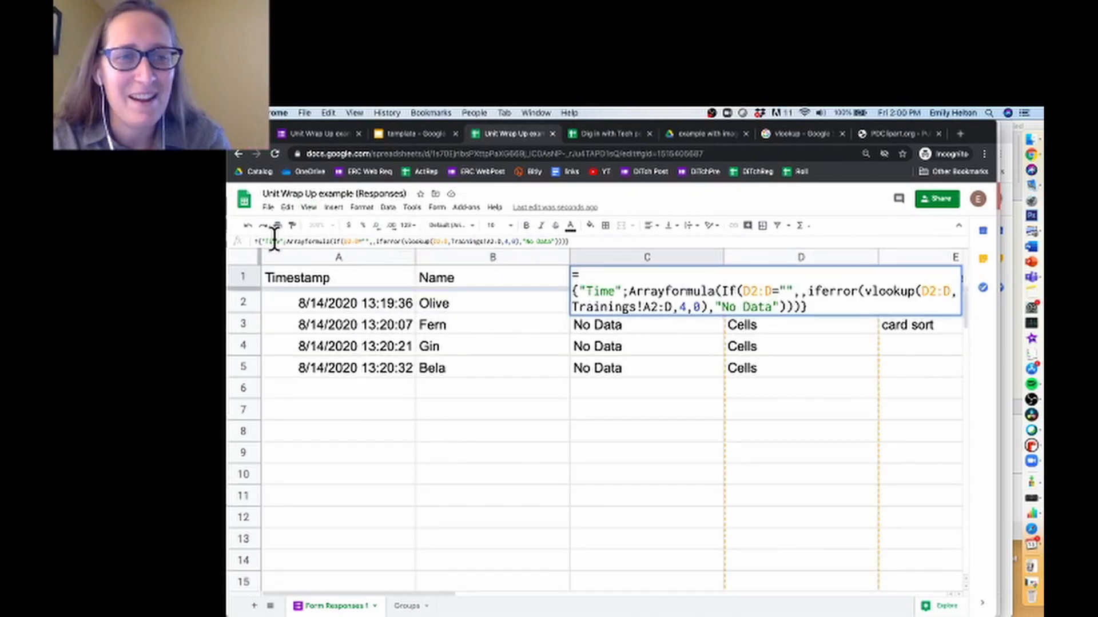
double_click(270, 240)
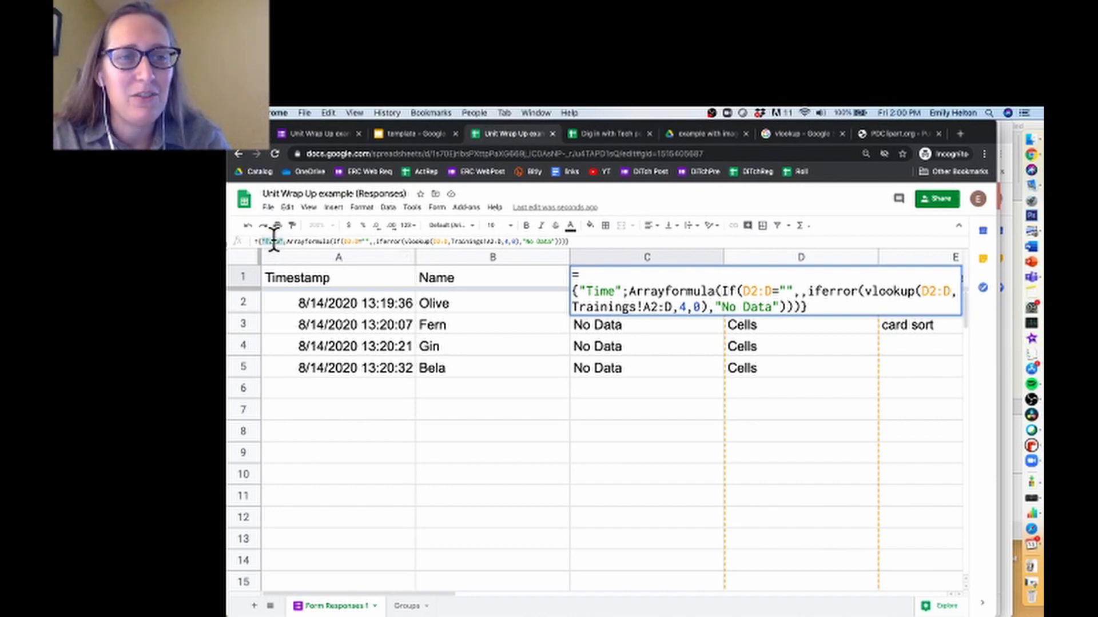
key(BackSpace)
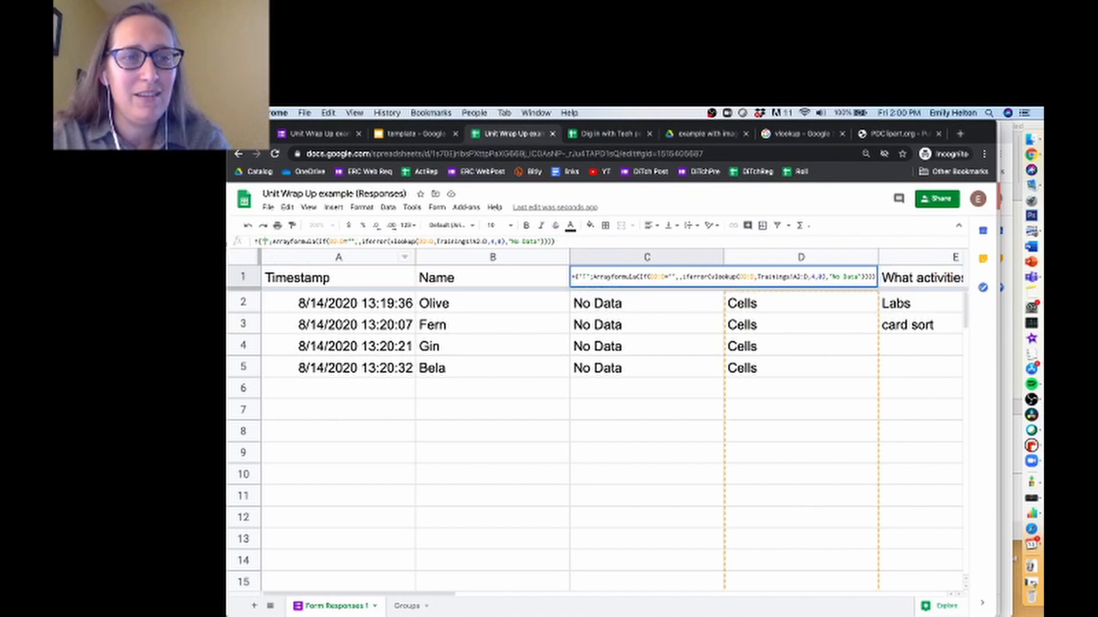
text(Image Link)
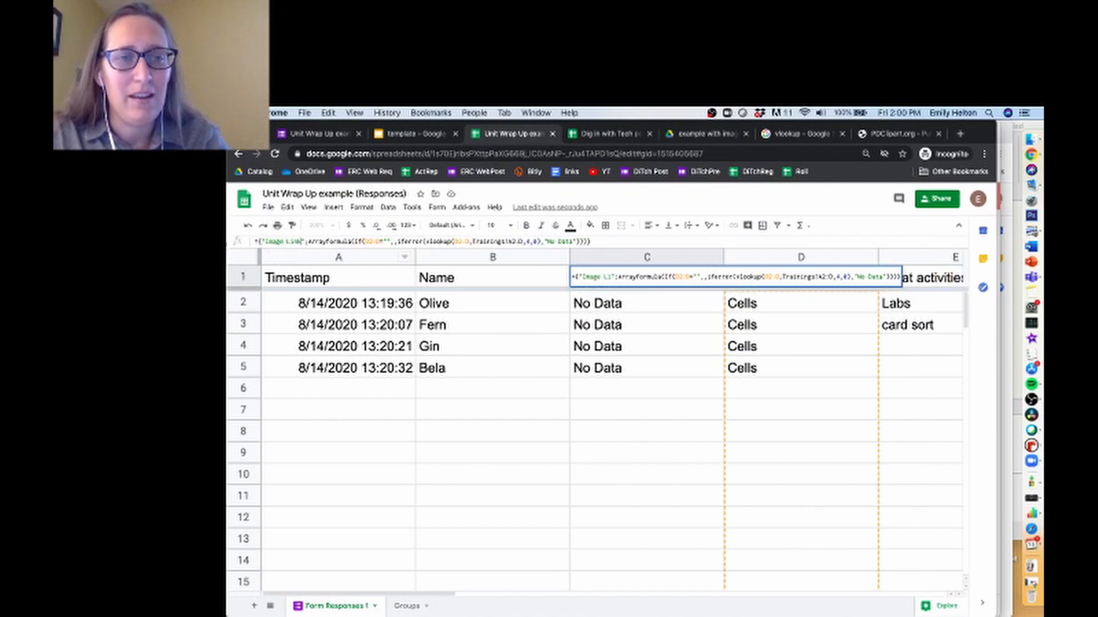
key(Return)
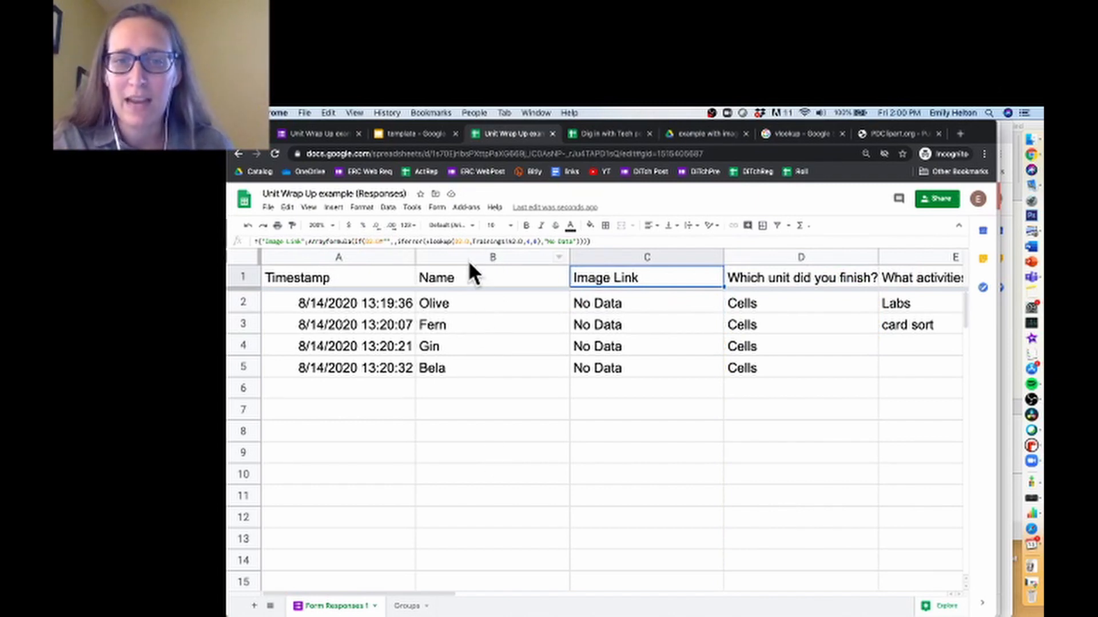
Change the range tested for blanks by the If function in the C1 formula to B2:B
click(373, 241)
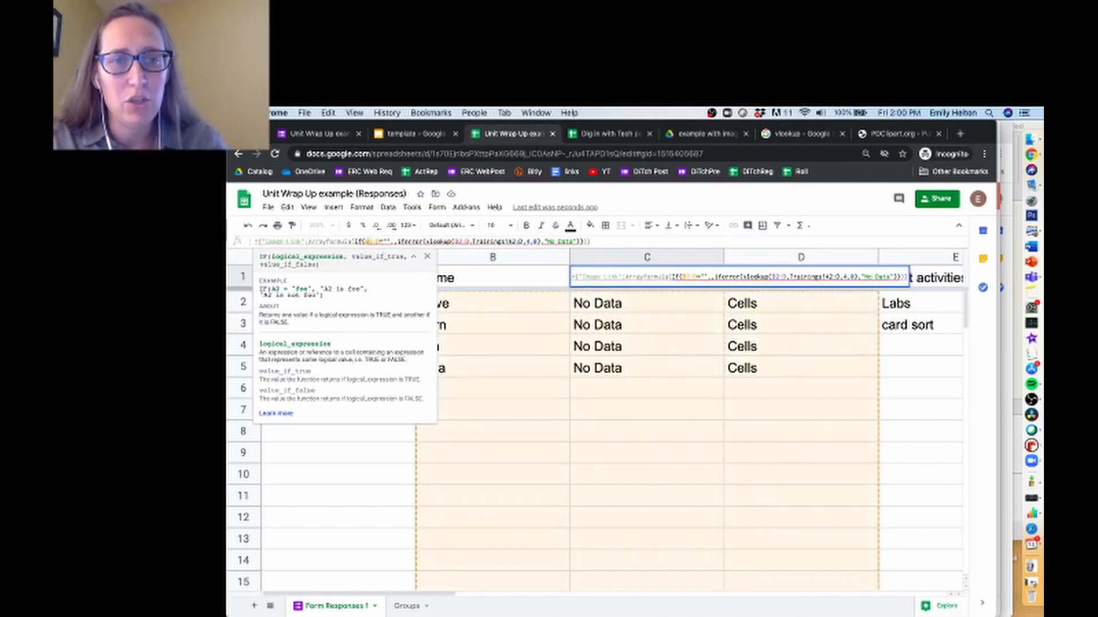
key(BackSpace)
text(B)
key(Down)
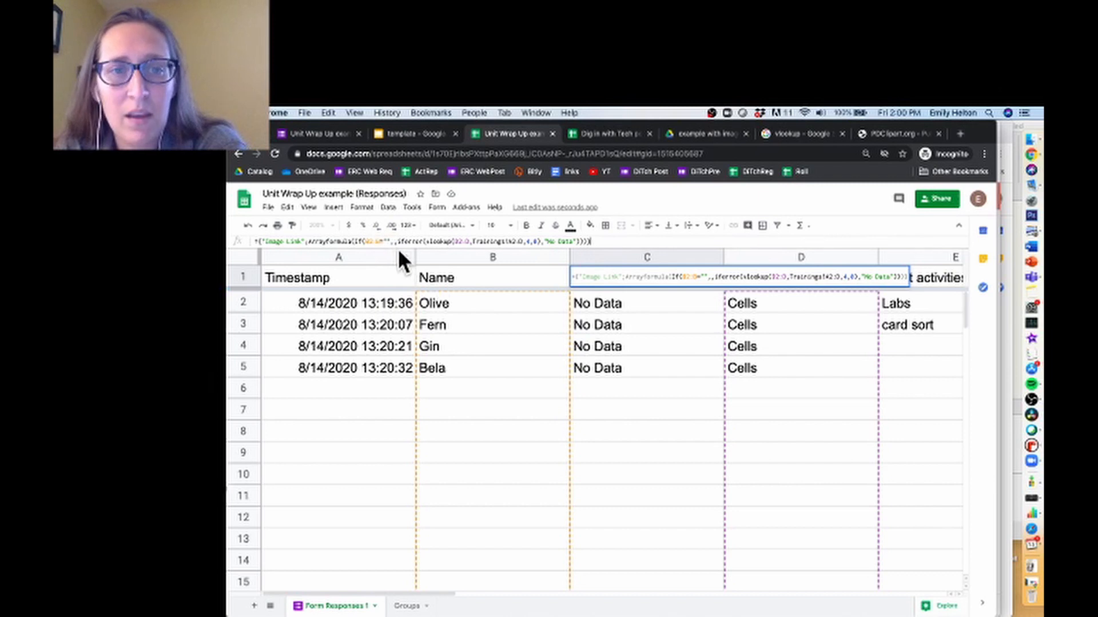
Change the VLOOKUP search key in the C1 formula to the Name column range B2:B
click(462, 241)
key(BackSpace)
key(BackSpace)
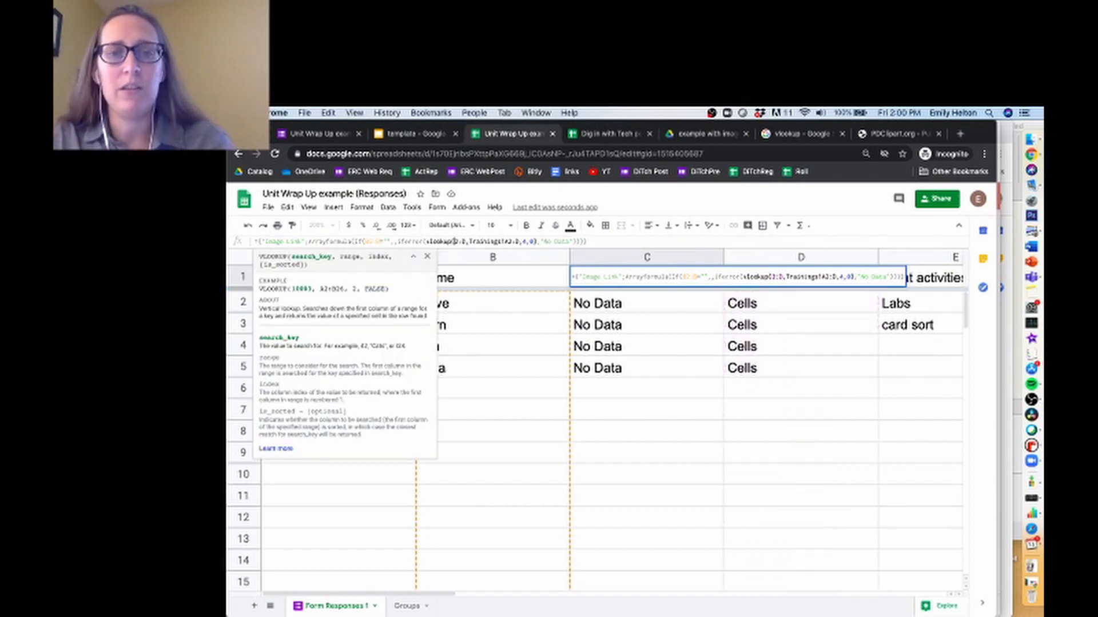
text(B2)
key(BackSpace)
text(B2)
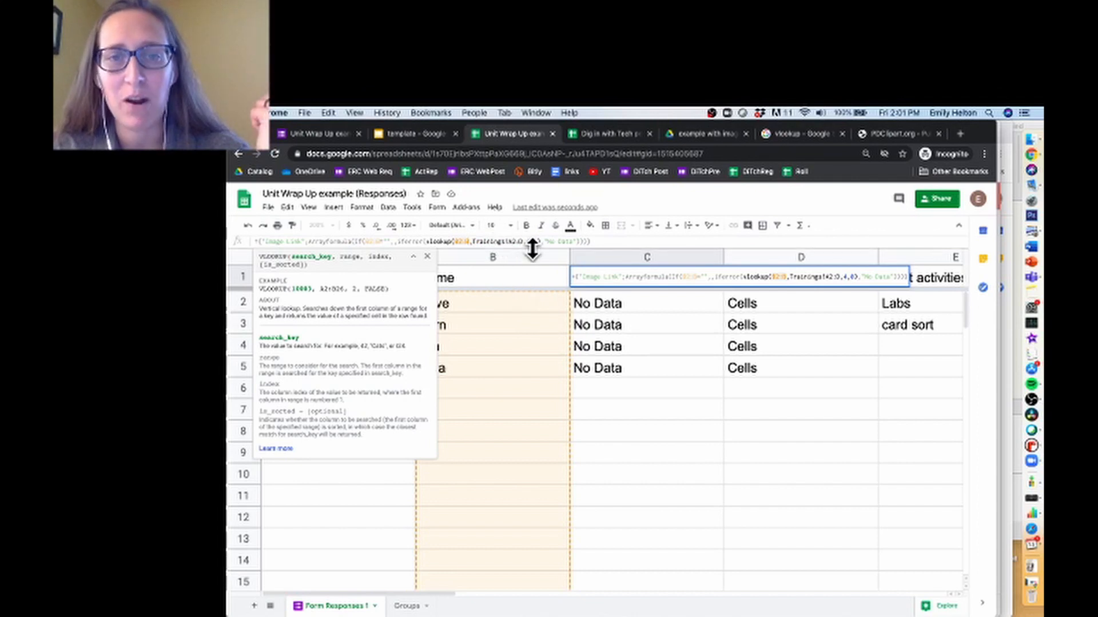
Replace the VLOOKUP range in the C1 formula with Groups!A2:C, checking the Groups sheet for its name and columns
click(500, 243)
double_click(491, 242)
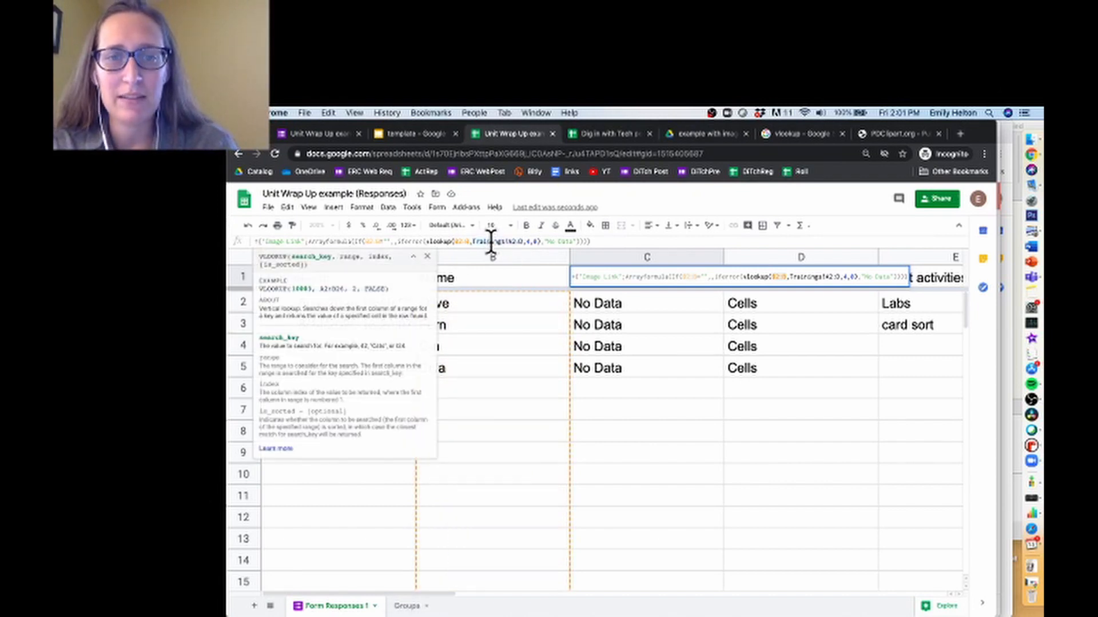
drag(505, 241, 473, 240)
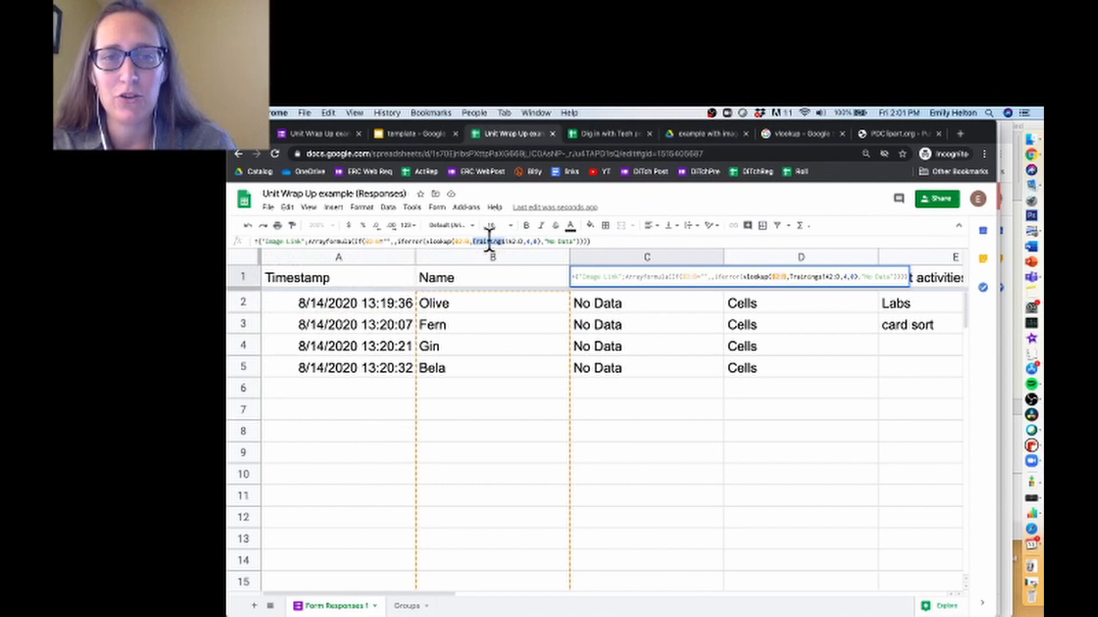
text(Groups)
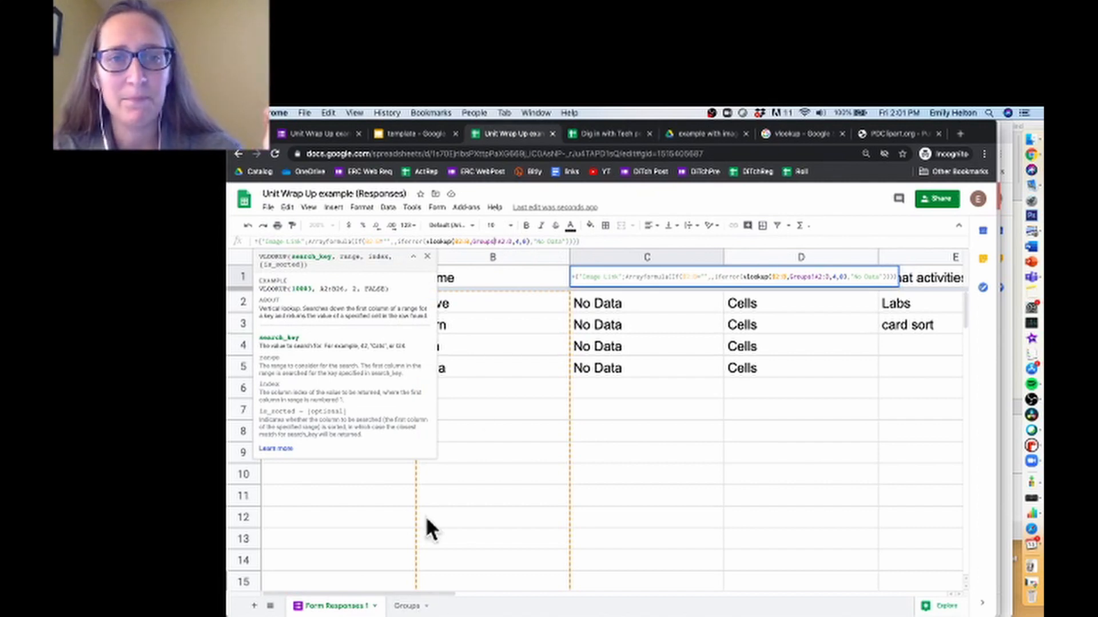
click(410, 608)
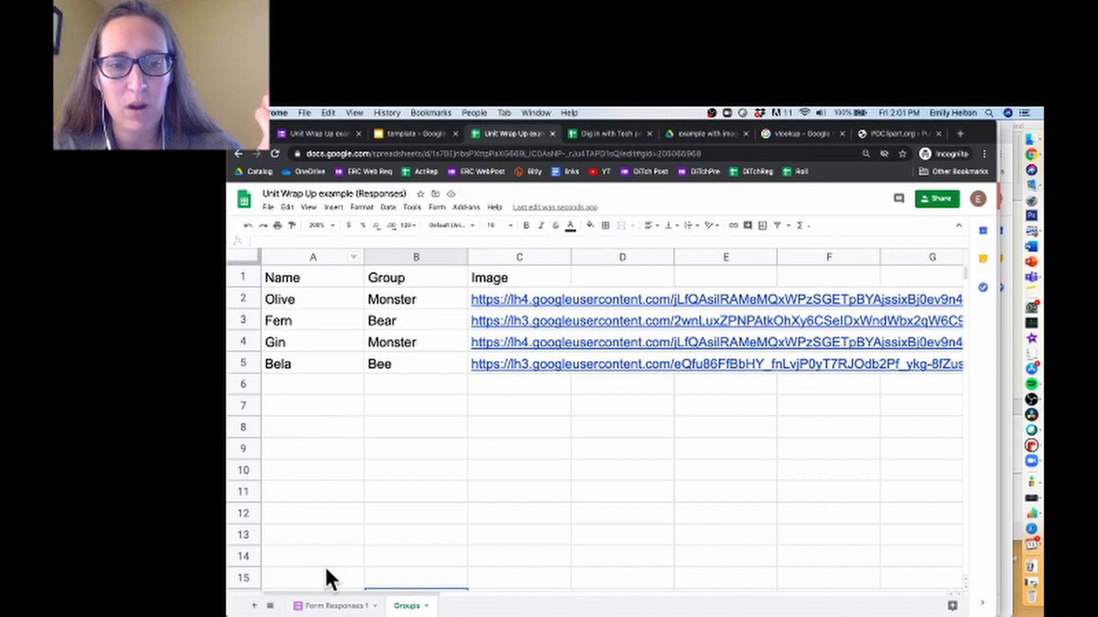
click(327, 607)
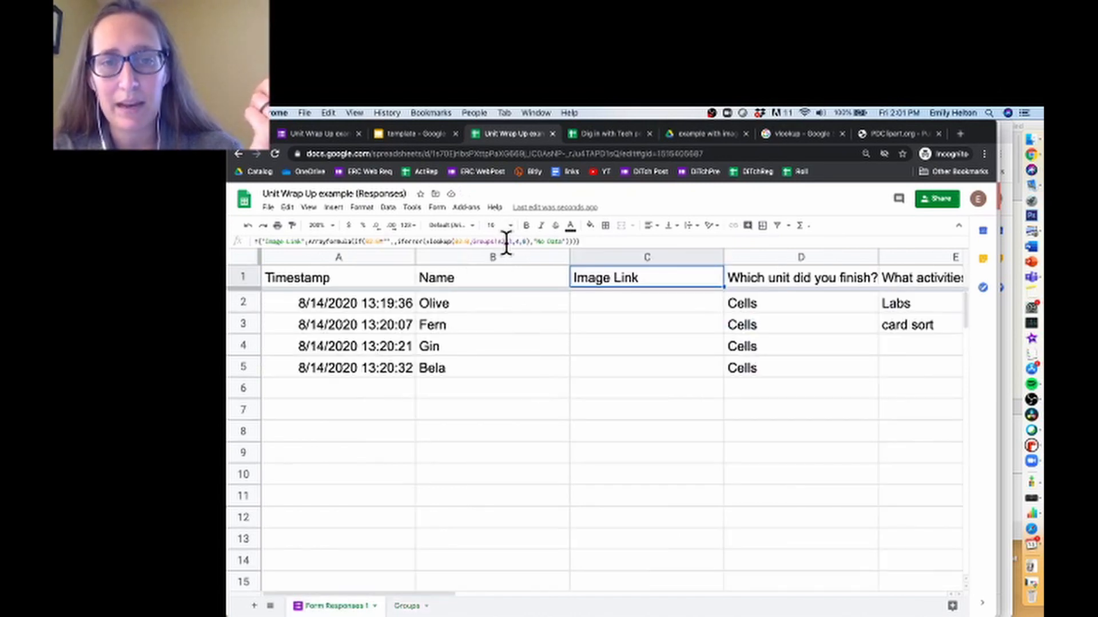
click(507, 242)
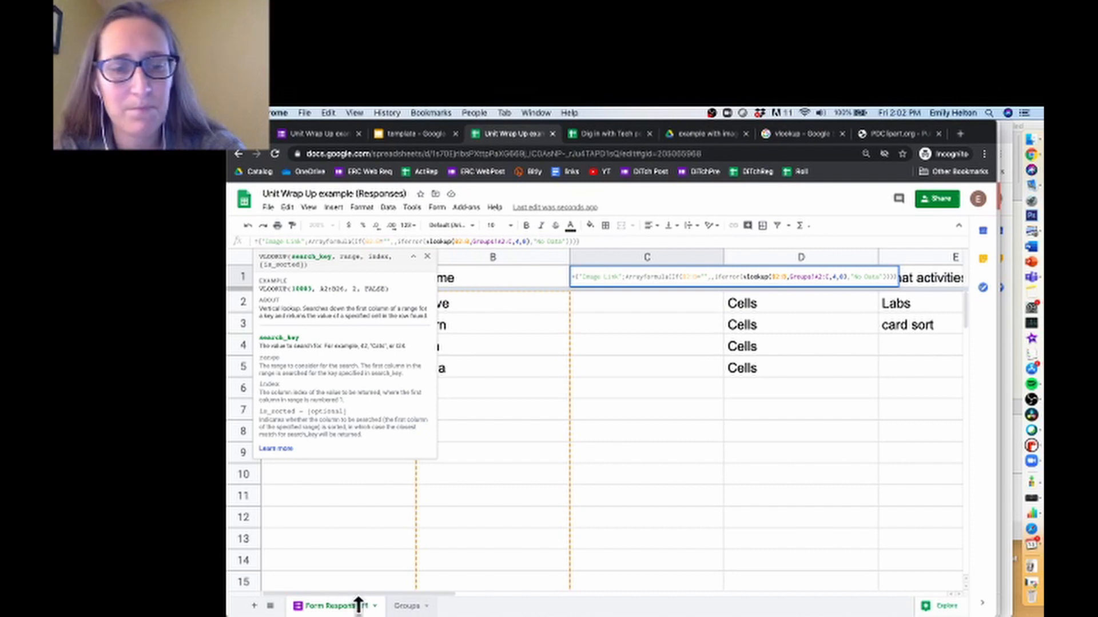
Try the VLOOKUP index of the Groups sheet's Group column in the C1 formula
click(407, 606)
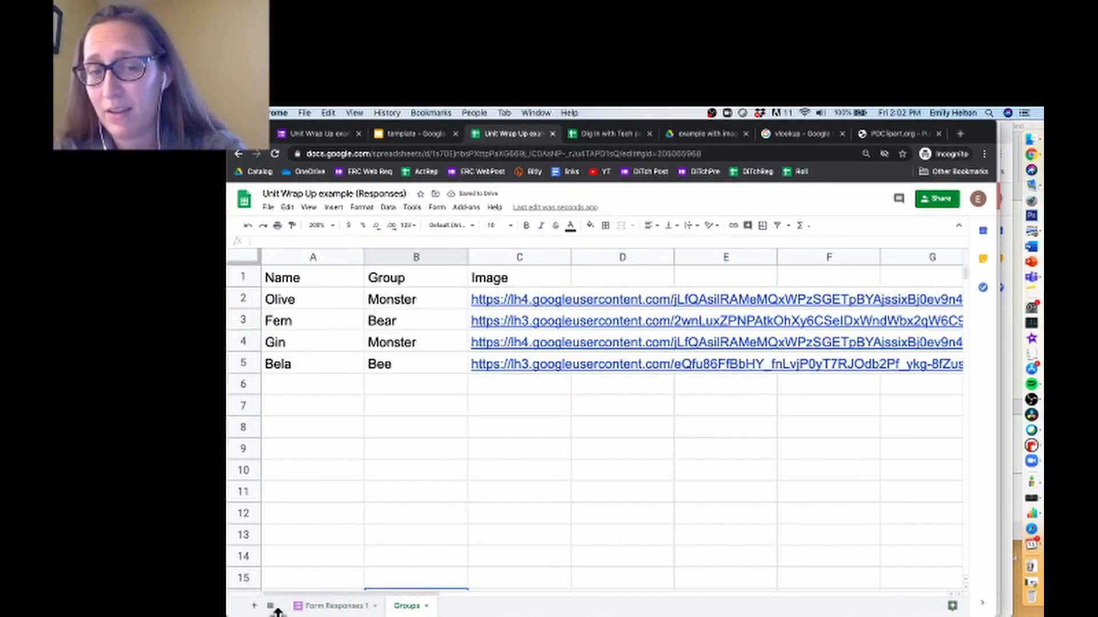
click(322, 606)
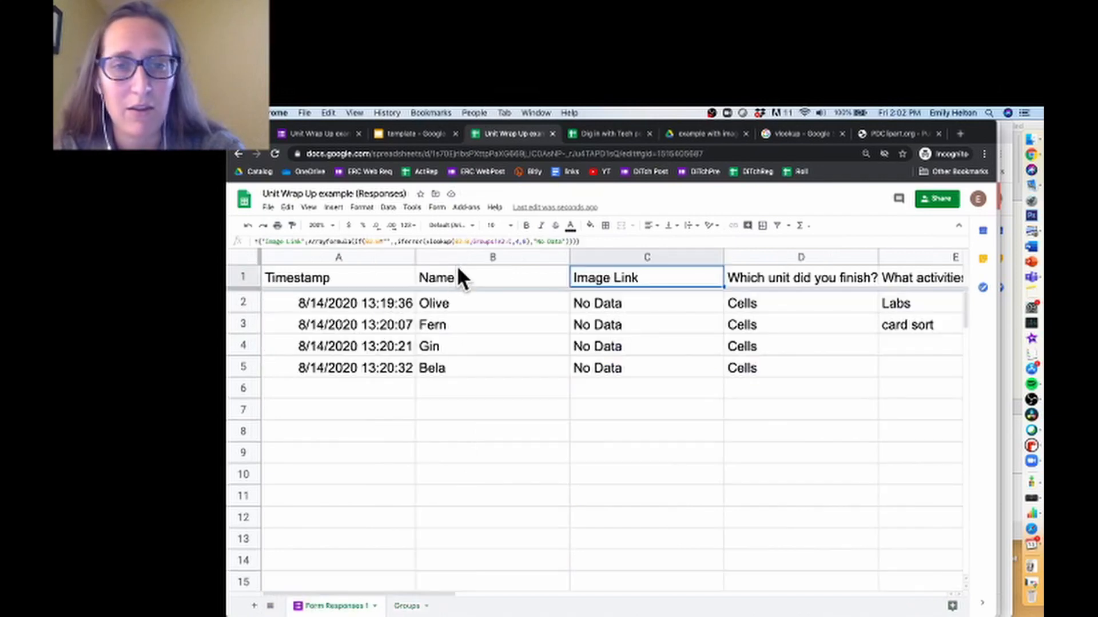
click(518, 240)
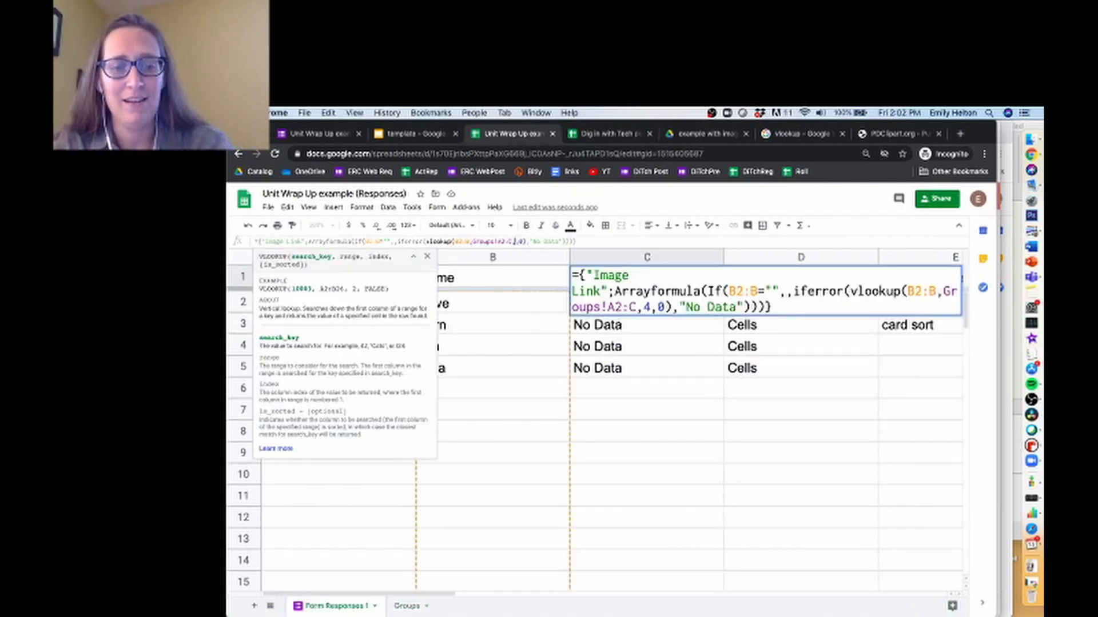
key(Return)
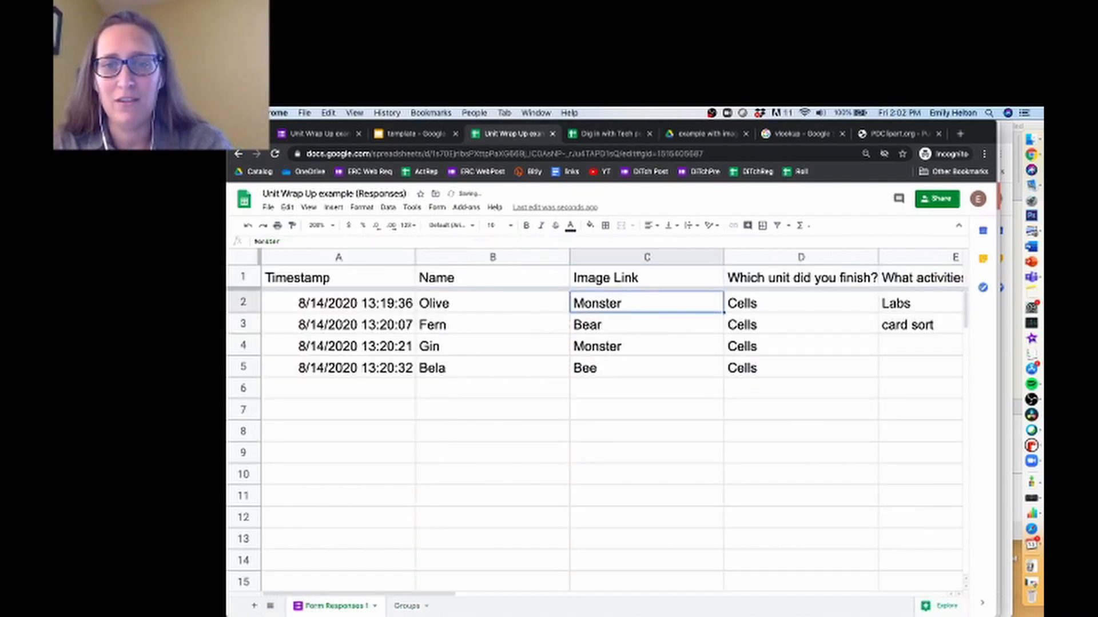
key(Up)
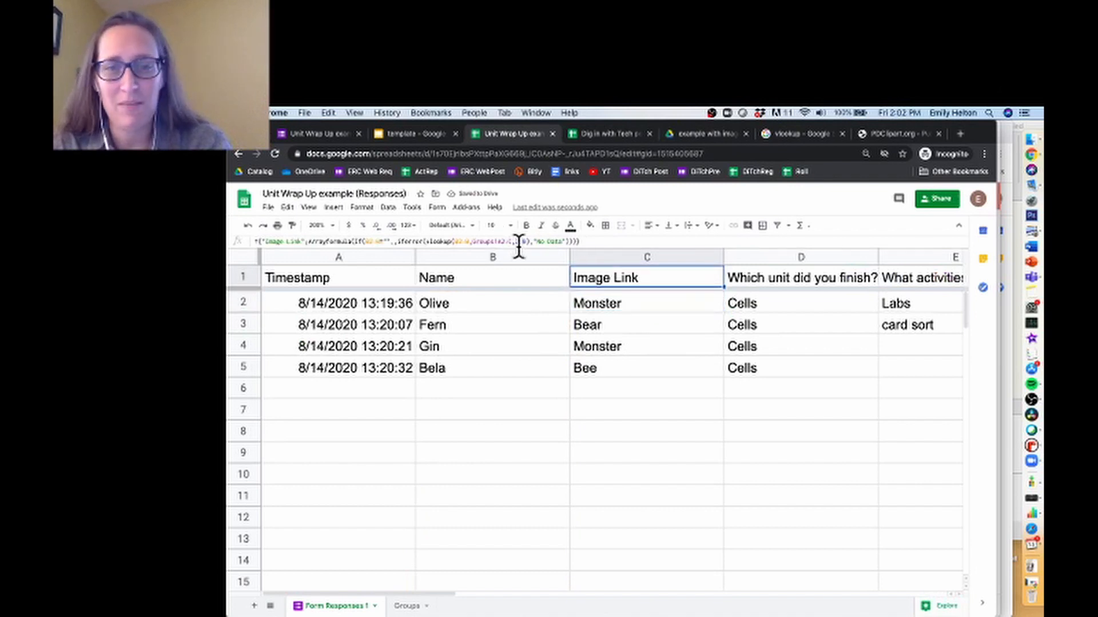
Set the VLOOKUP index in the C1 formula to 3 to return the Image column of the Groups sheet
click(399, 607)
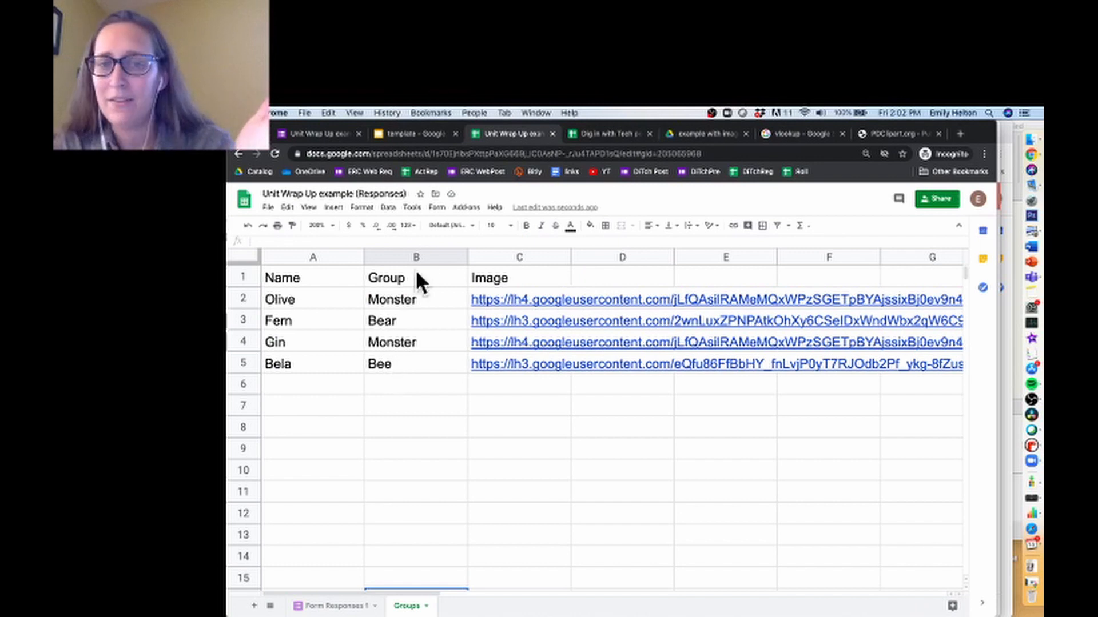
click(320, 606)
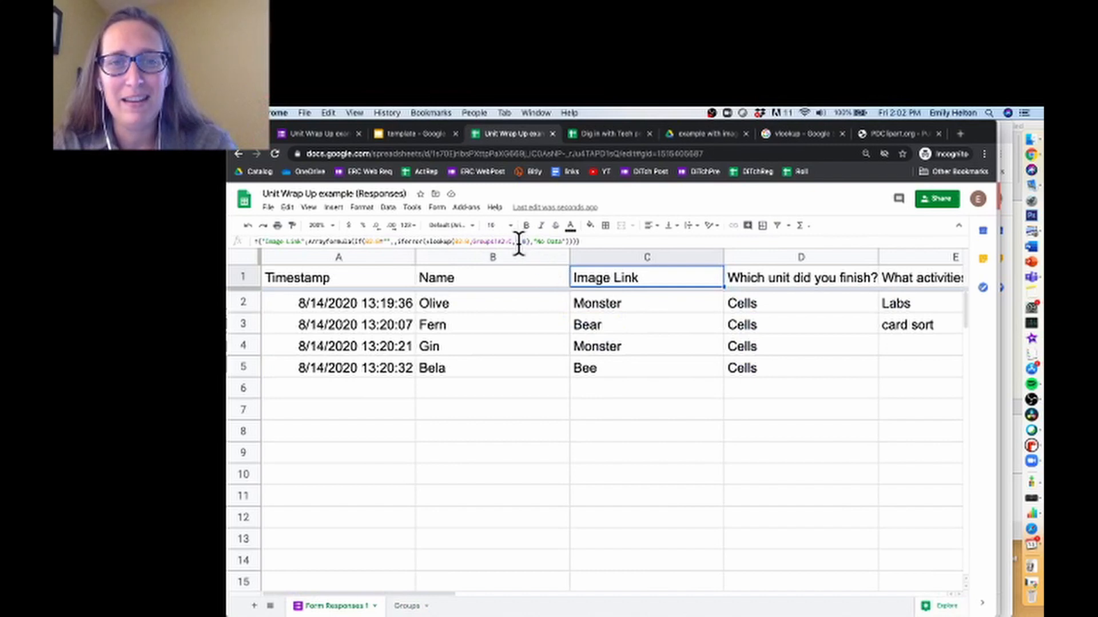
click(519, 241)
key(BackSpace)
text(3)
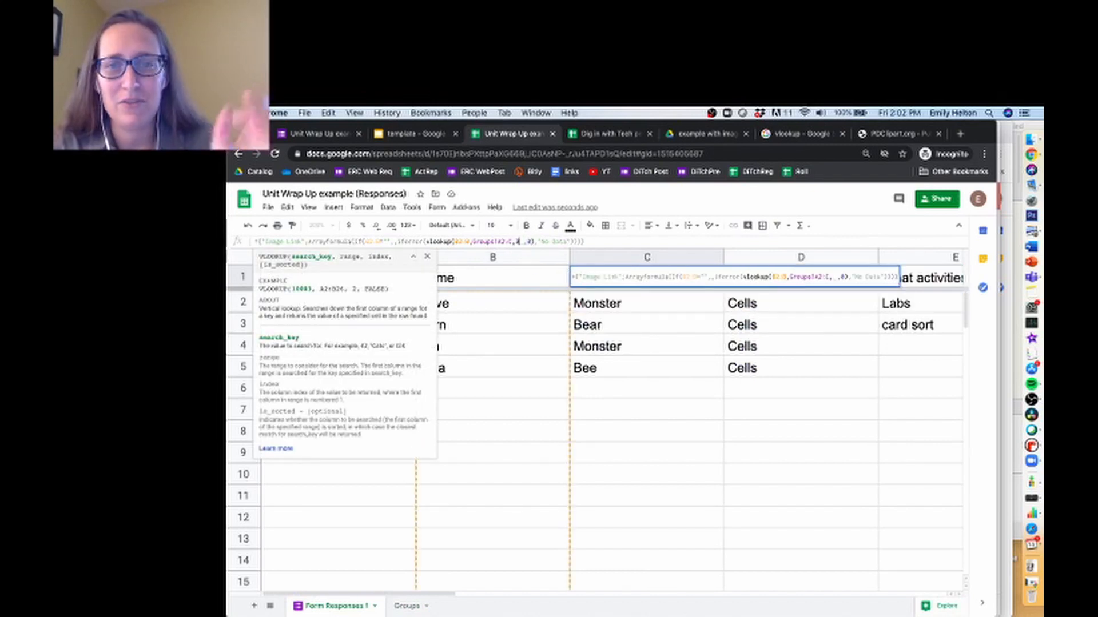
key(Return)
key(Right)
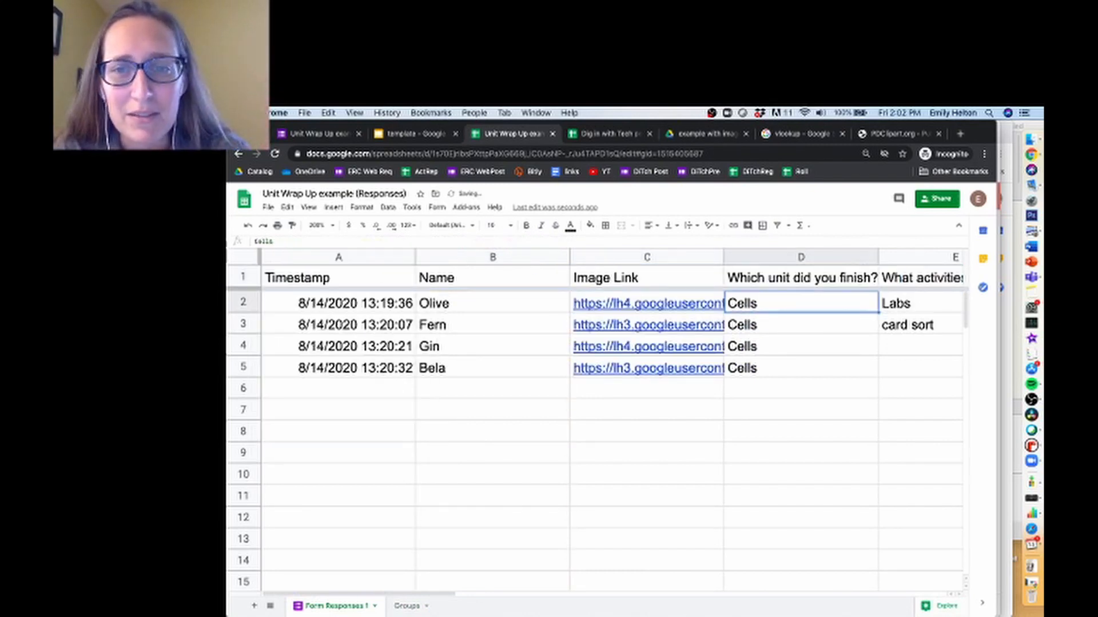
Select the formula cell C1, switch to the Unit Wrap Up example form and open its preview
key(Up)
key(Left)
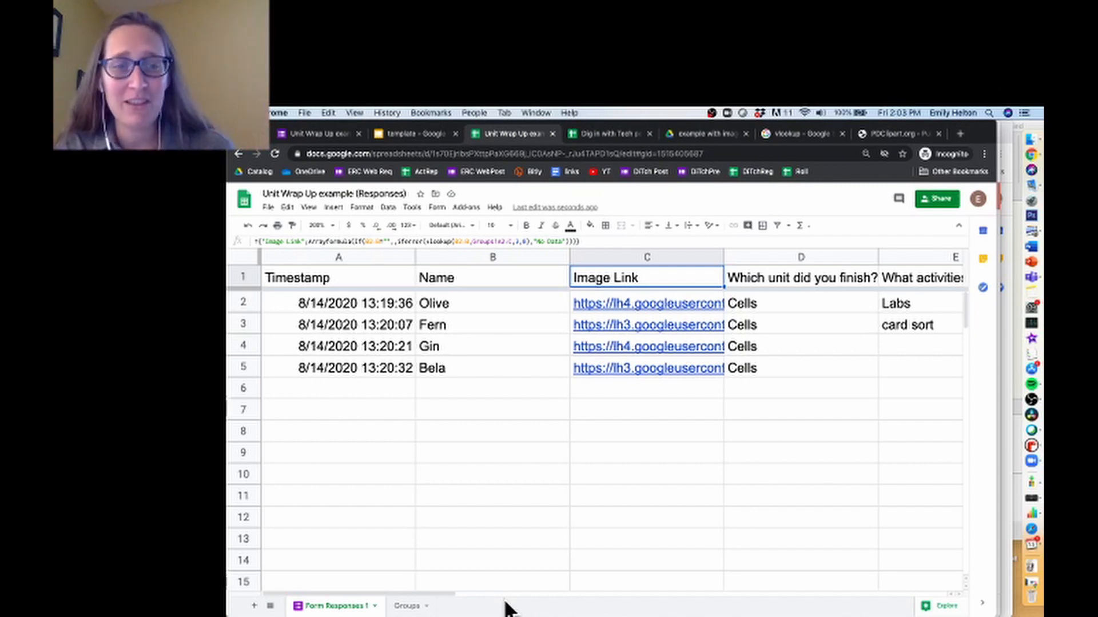
click(336, 133)
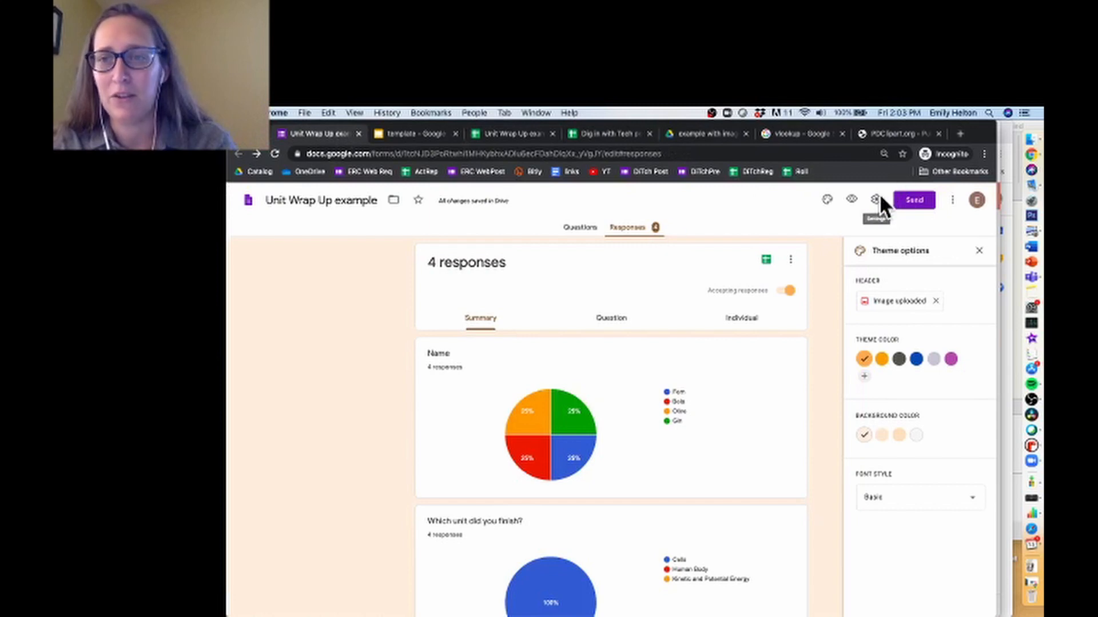
click(851, 200)
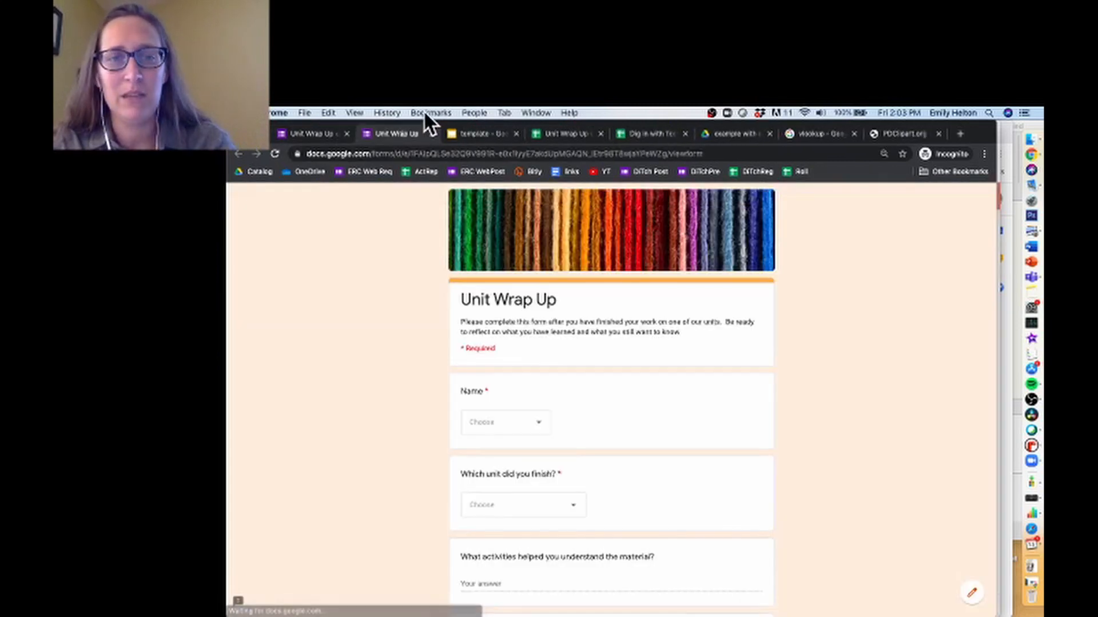
Submit a test form response with a student name selected and Human Body as the finished unit
click(488, 422)
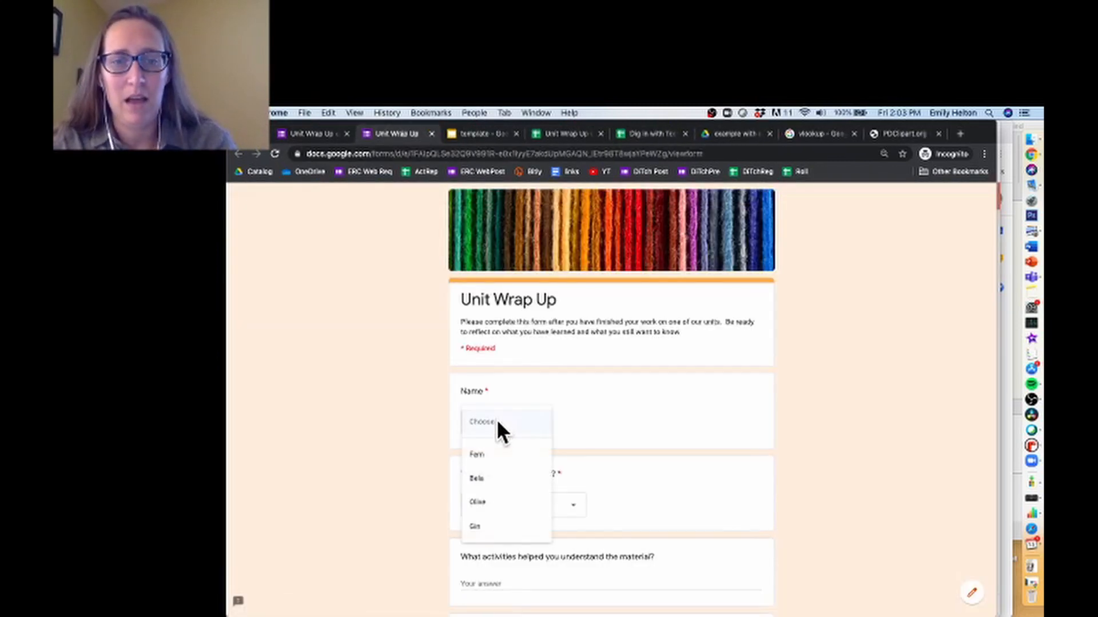
click(516, 483)
click(557, 515)
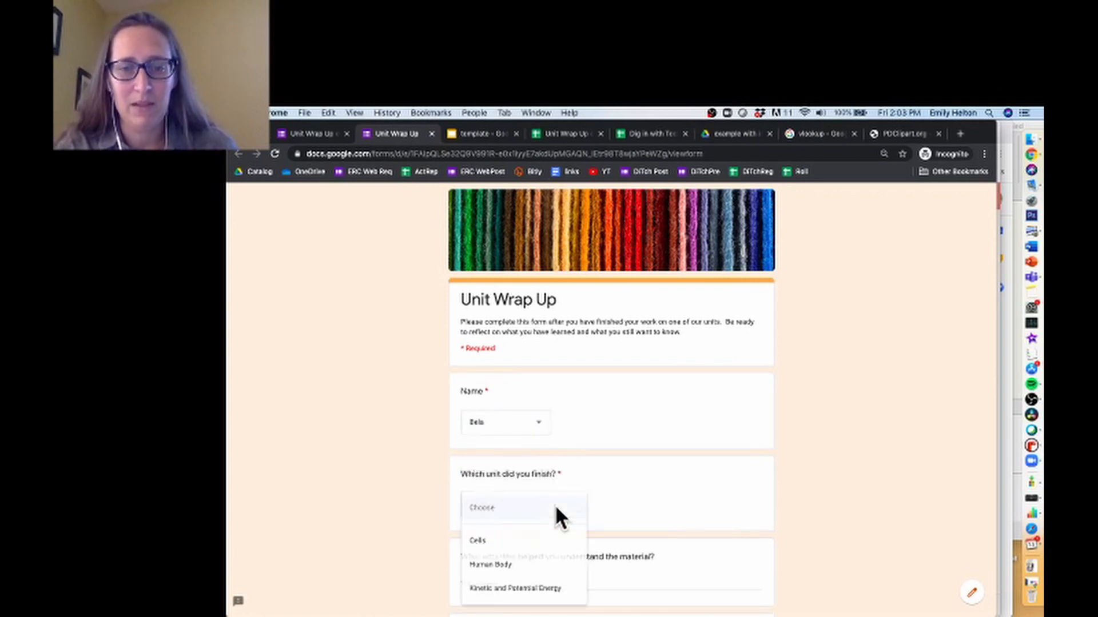
click(549, 568)
scroll(689, 517, down, 1)
scroll(689, 521, down, 8)
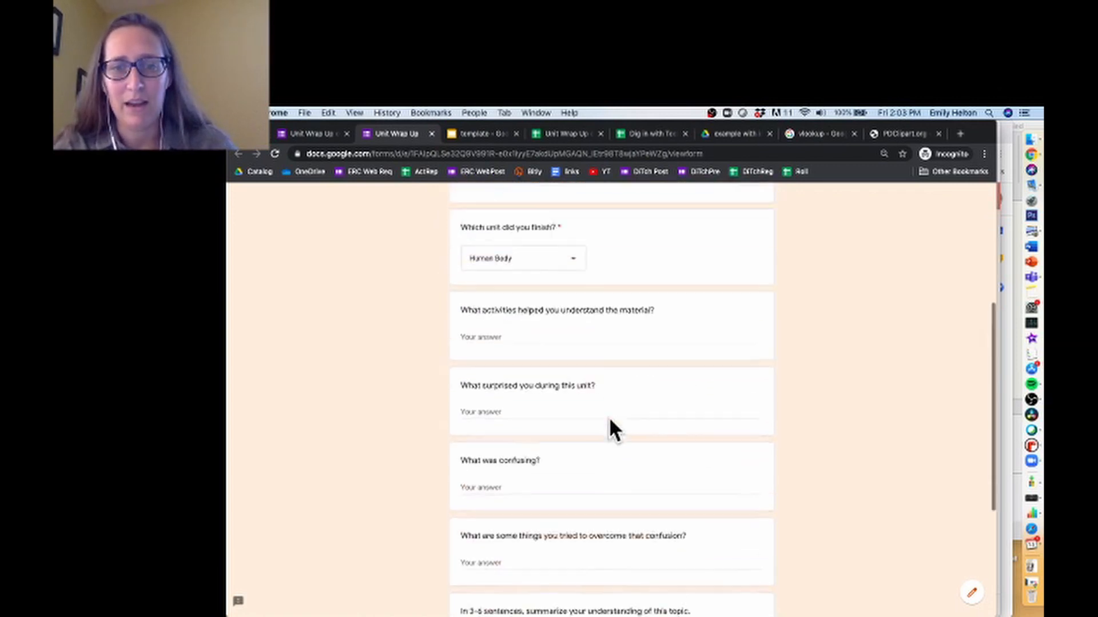
click(476, 538)
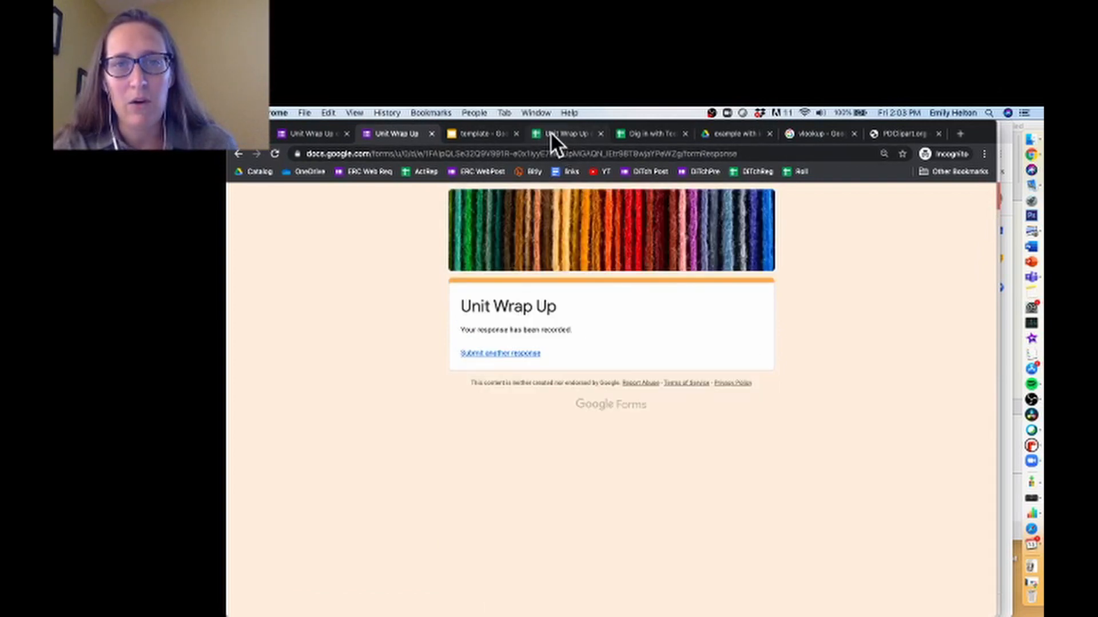
Open the post unit cert job for editing in the spreadsheet's AutoCrat add-on and advance to mapping source data to the template
click(550, 132)
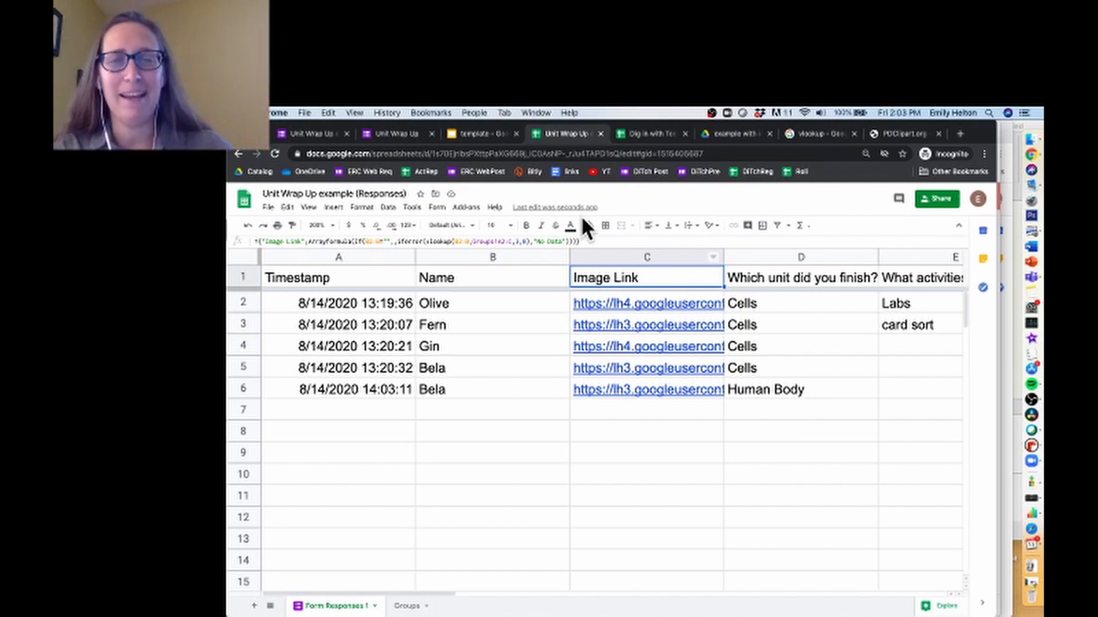
click(462, 207)
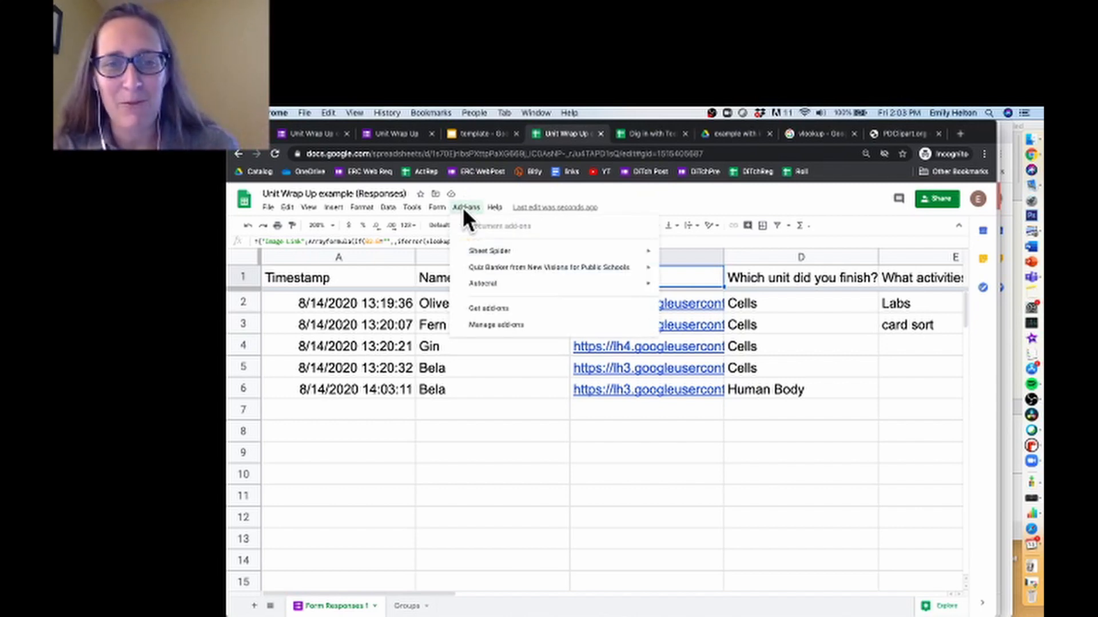
mouse_move(467, 277)
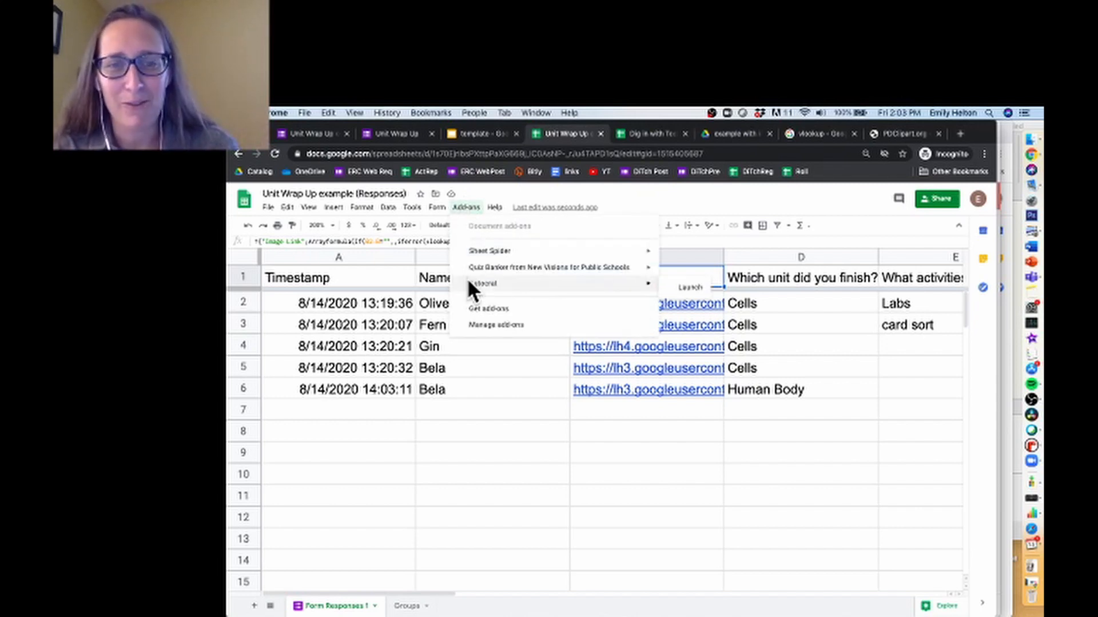
click(677, 287)
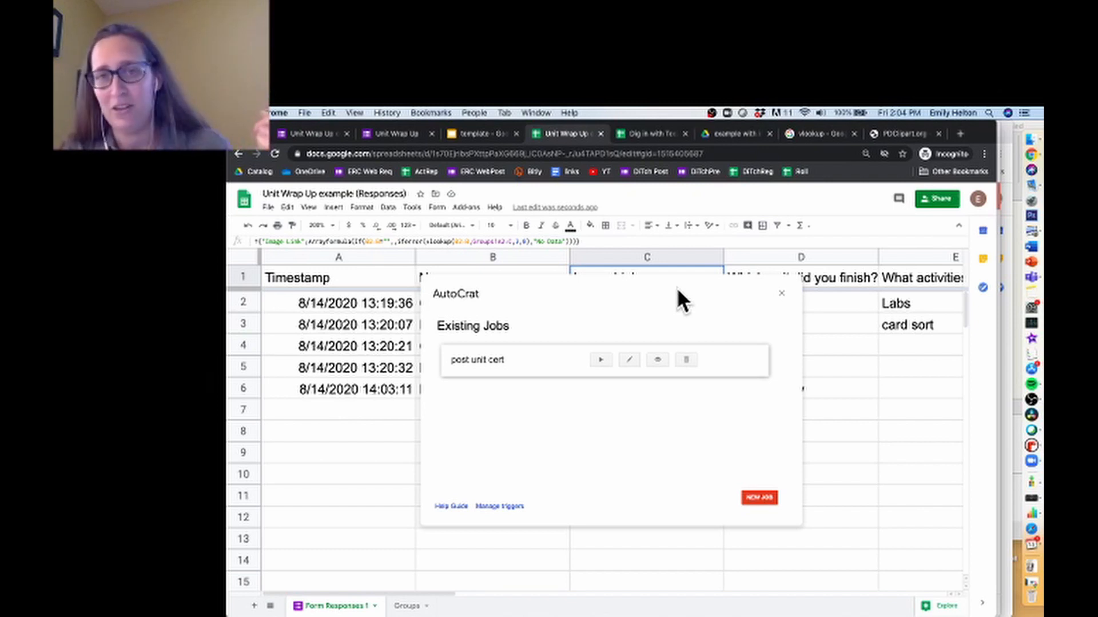
click(629, 361)
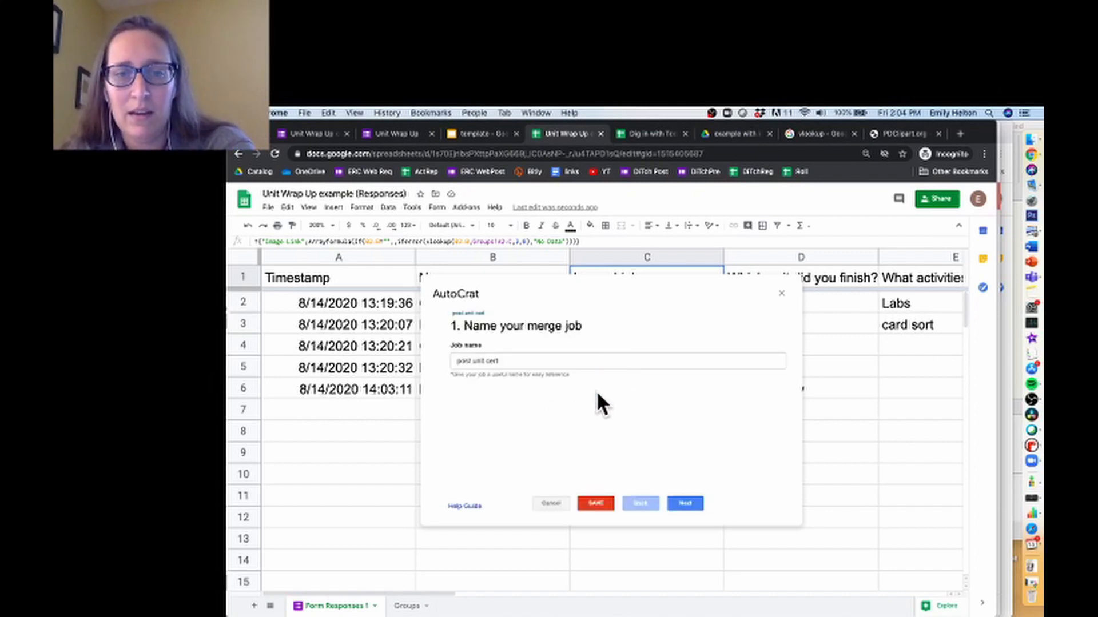
click(681, 503)
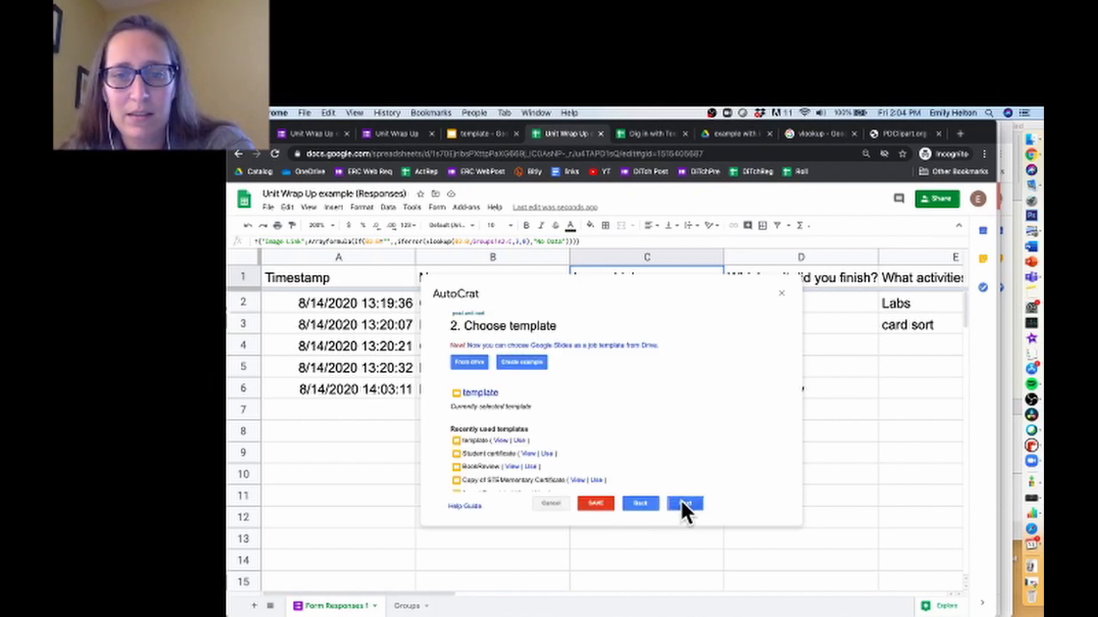
click(681, 502)
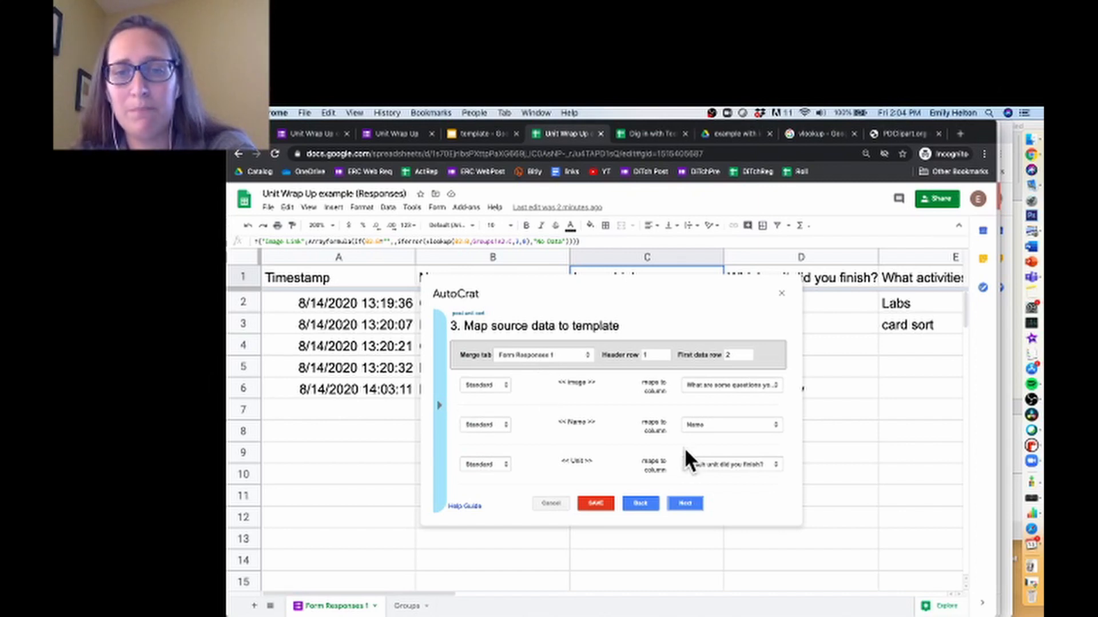
Map the template's <<image>> tag to the Image Link column and set its type to Image
scroll(684, 447, down, 2)
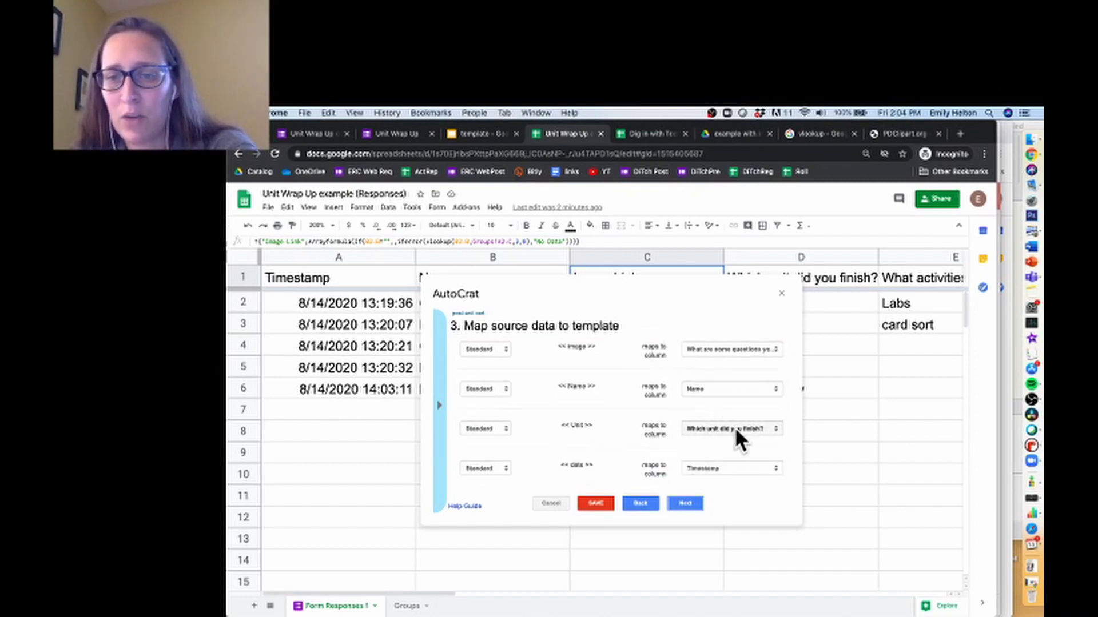
scroll(662, 440, up, 2)
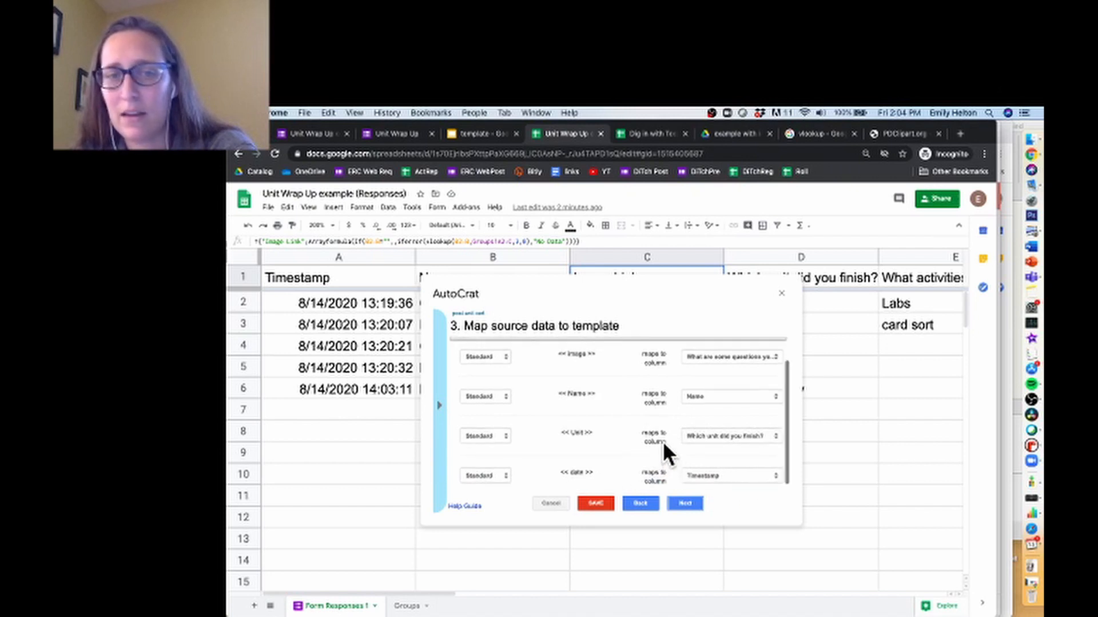
click(701, 386)
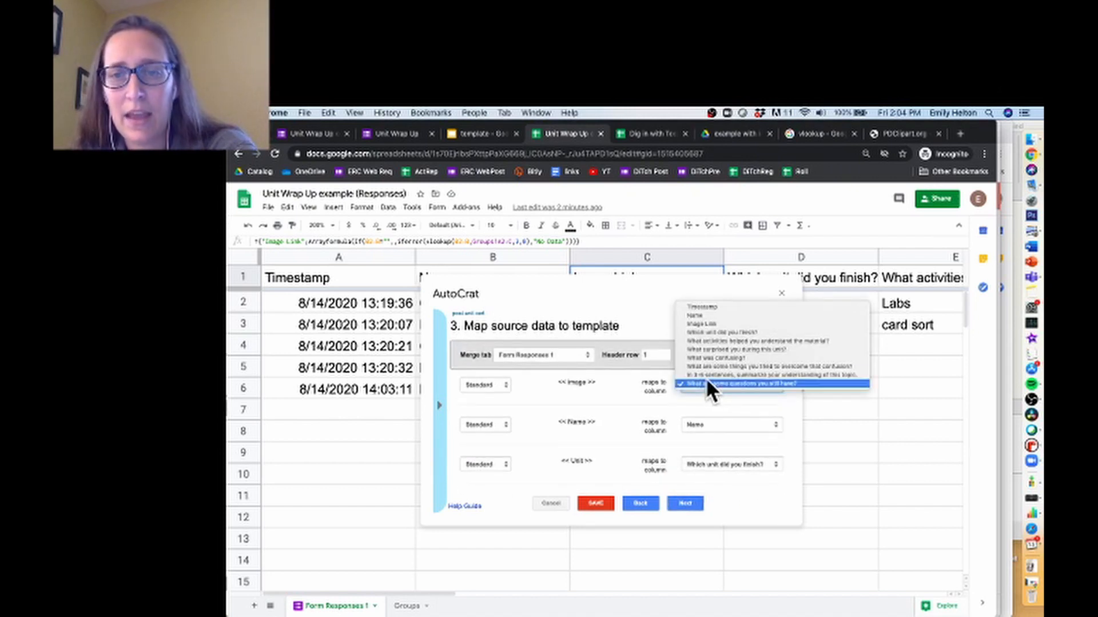
click(706, 324)
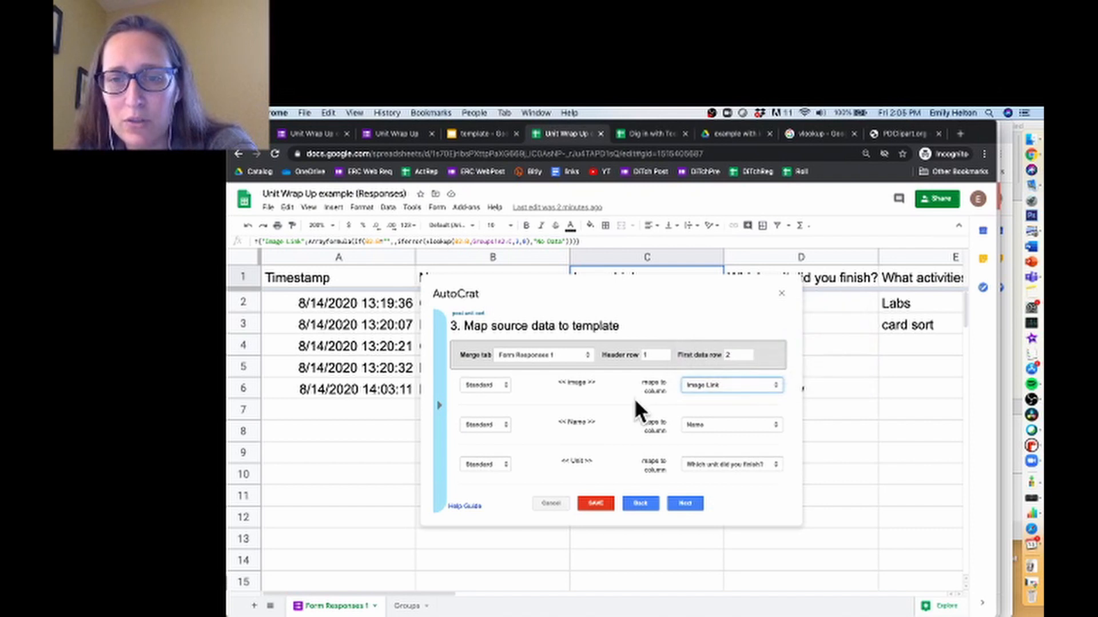
click(488, 383)
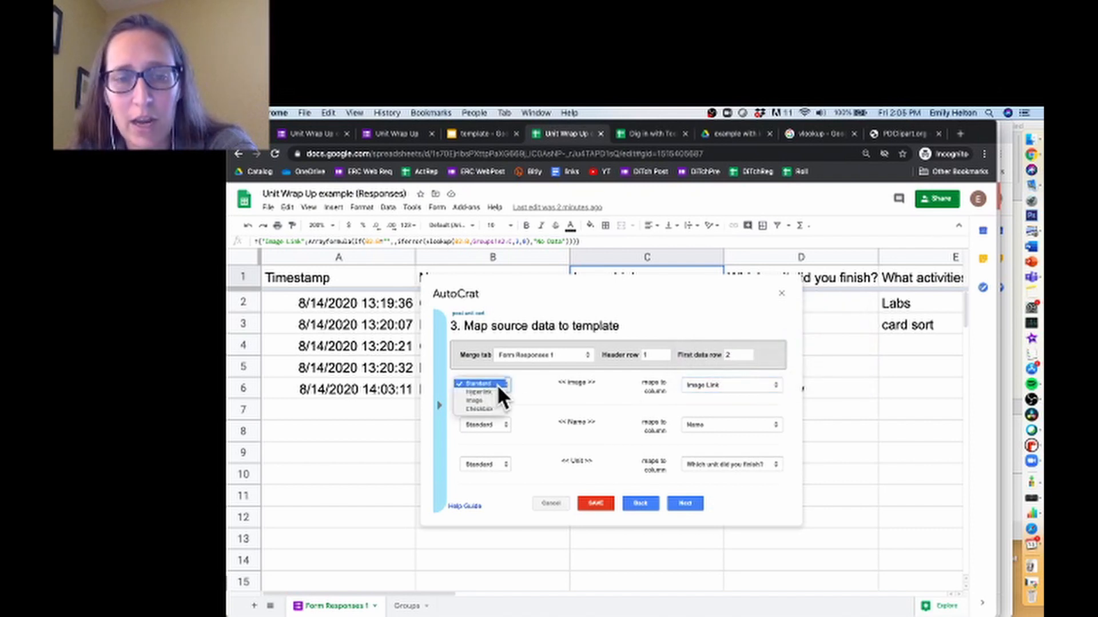
click(496, 400)
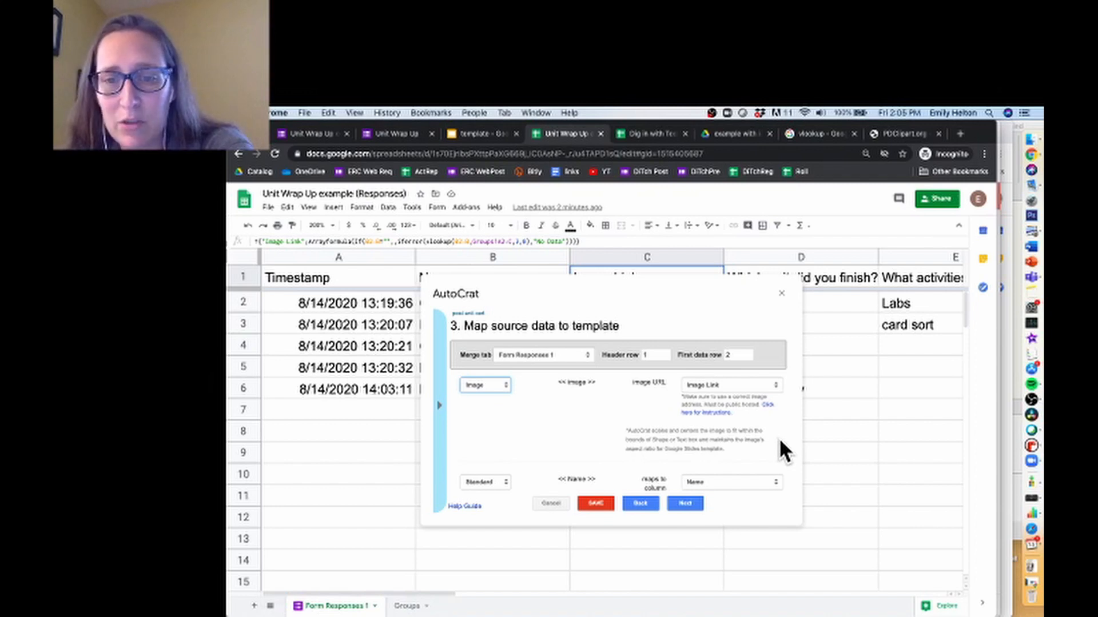
Check the <<image>> tag inside the starburst shape of the Slides template, and return to the response spreadsheet
click(479, 136)
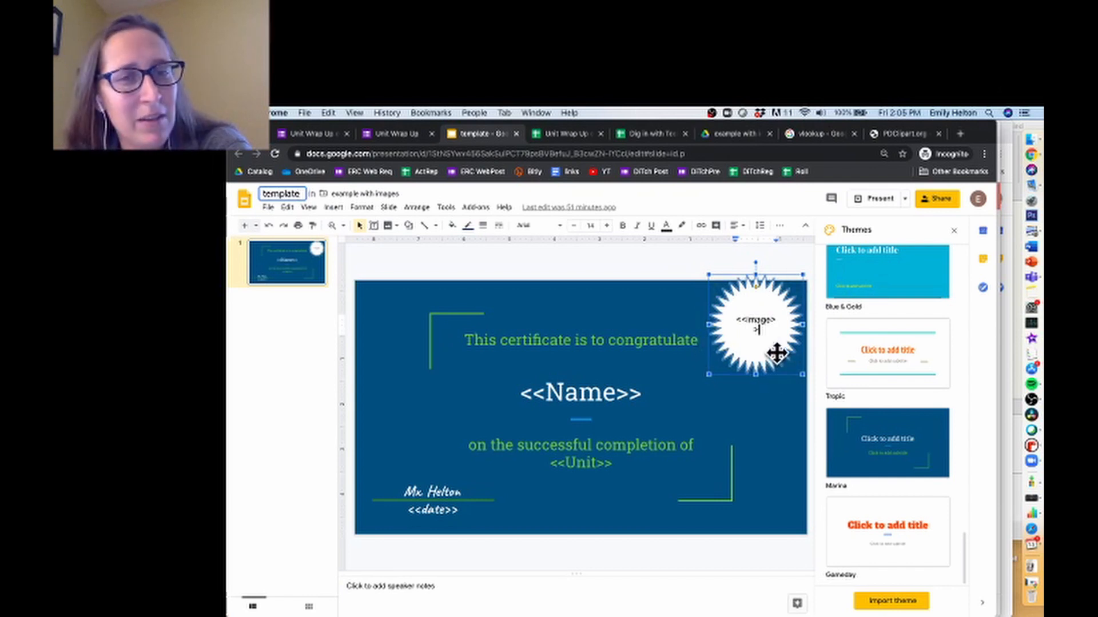
drag(765, 330, 730, 321)
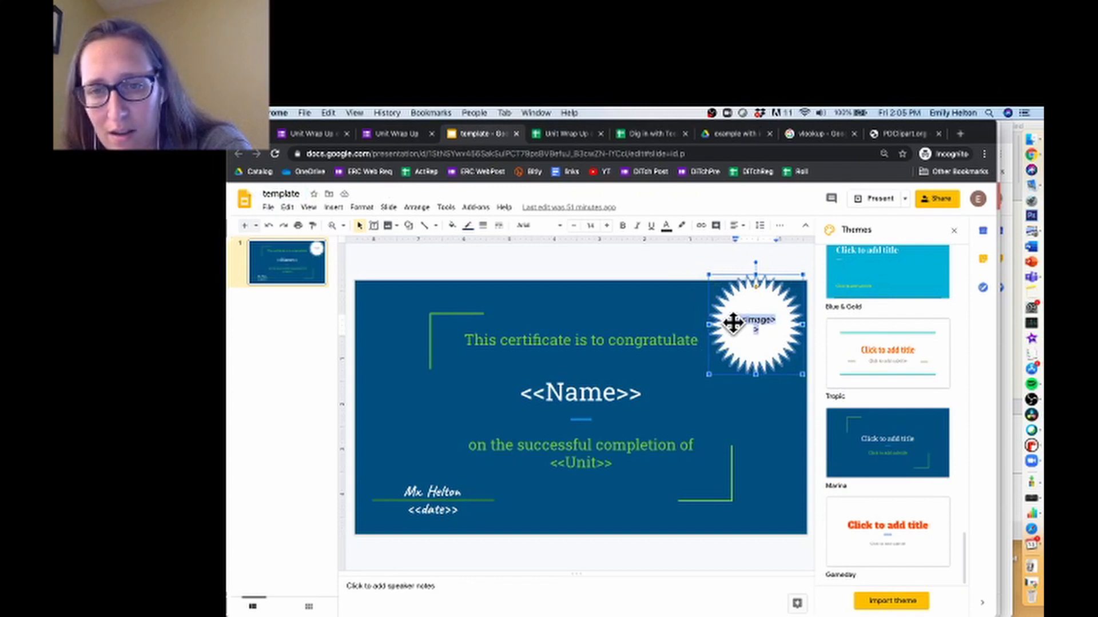
click(550, 133)
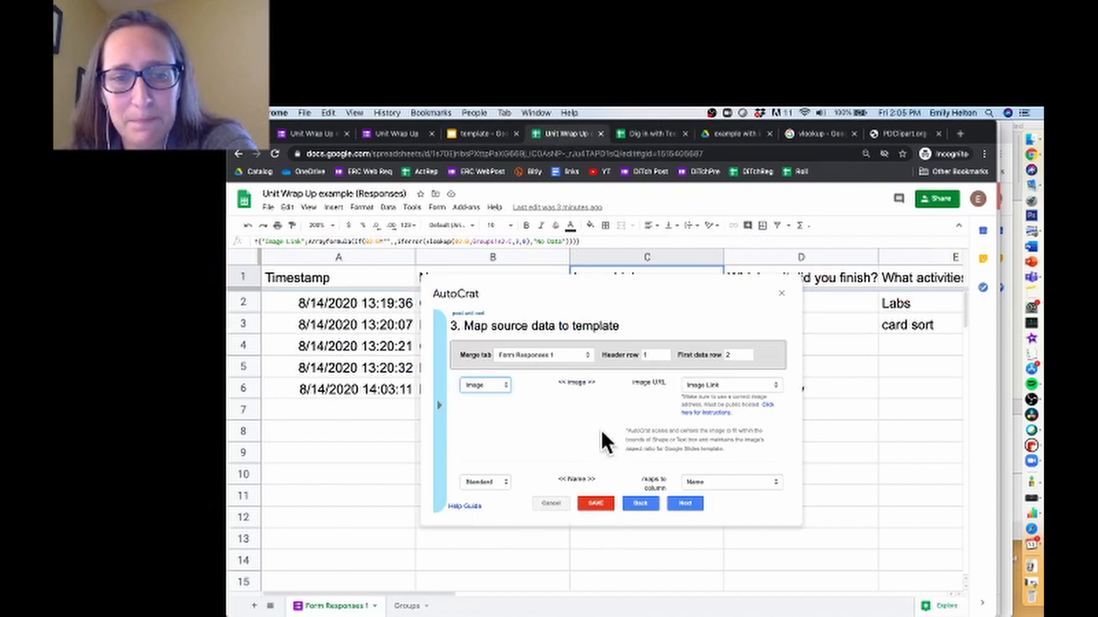
Save the AutoCrat job's mapping and run the post unit cert job
scroll(611, 393, down, 3)
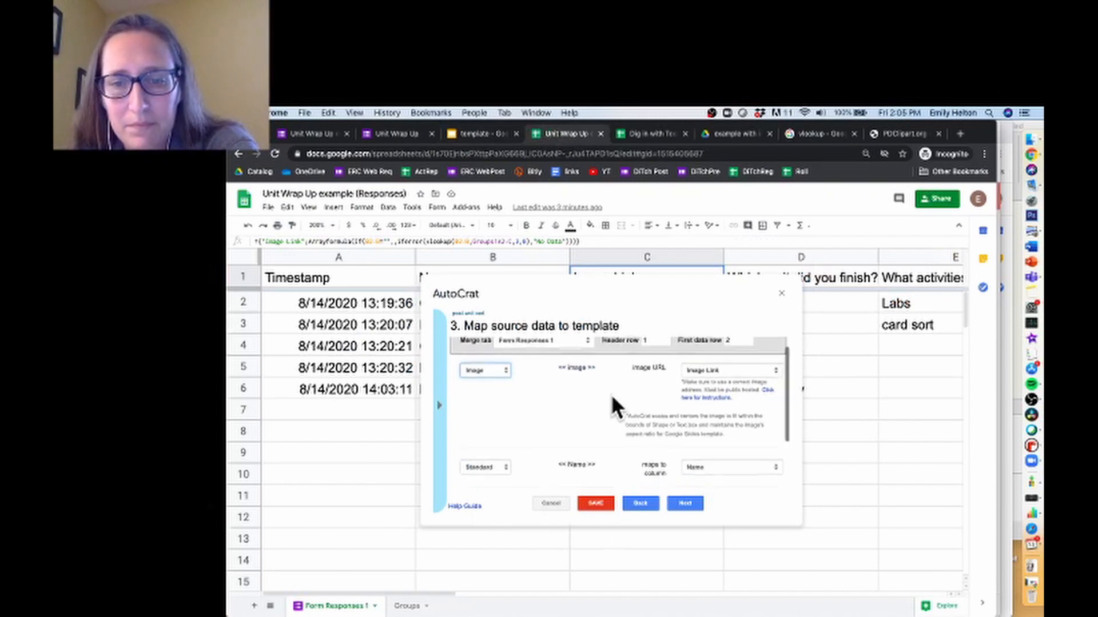
click(596, 503)
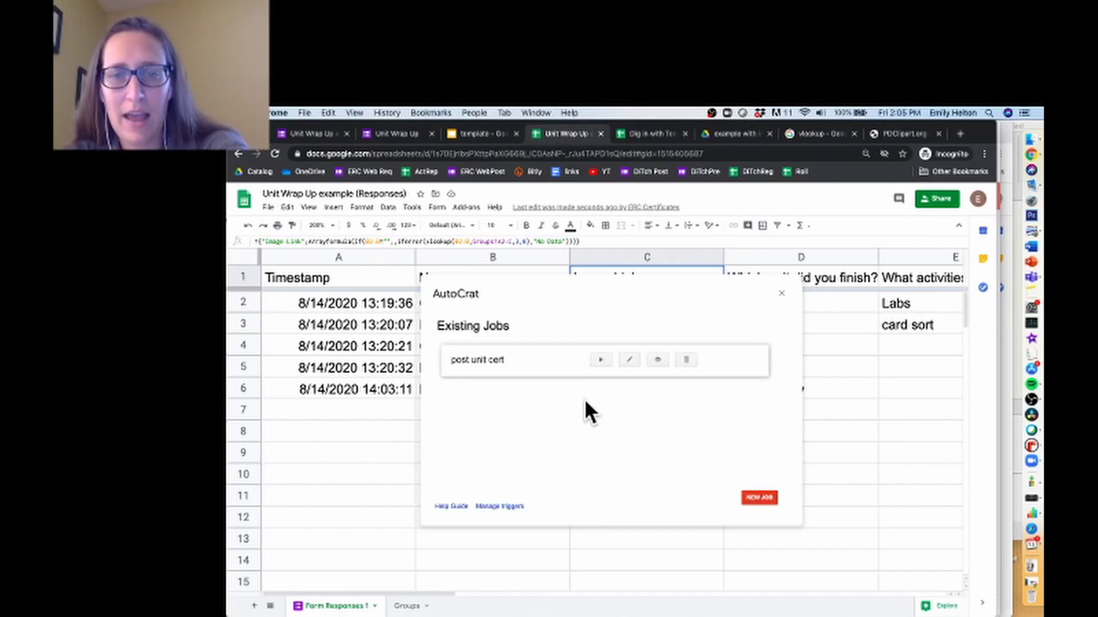
click(596, 360)
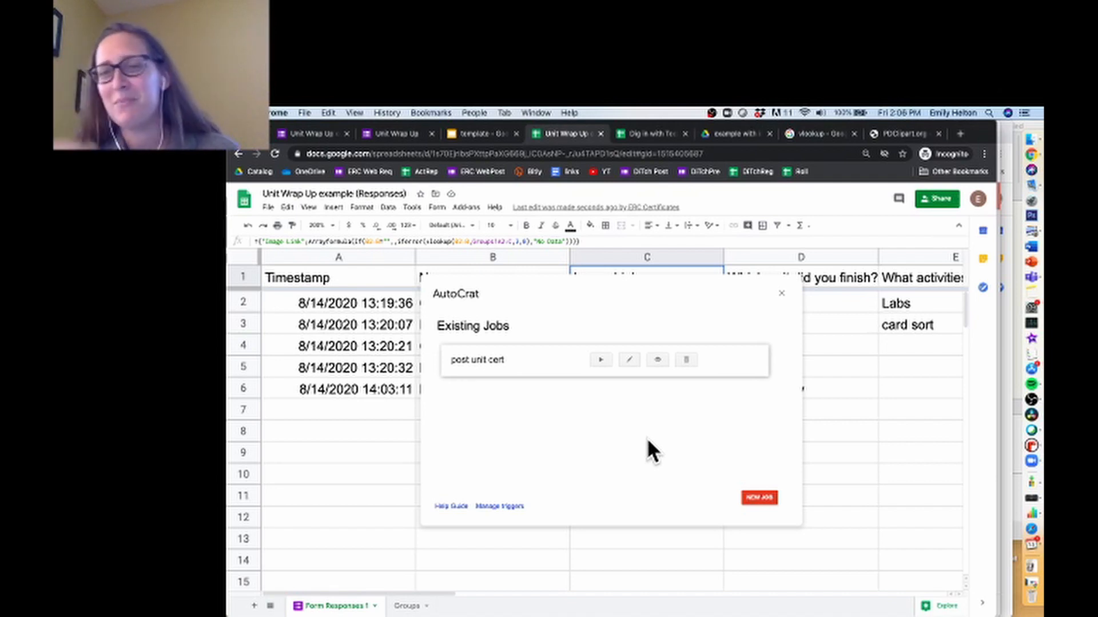
Close AutoCrat and open the merged certificate linked in row 2 of the Link to merged Doc column
click(782, 292)
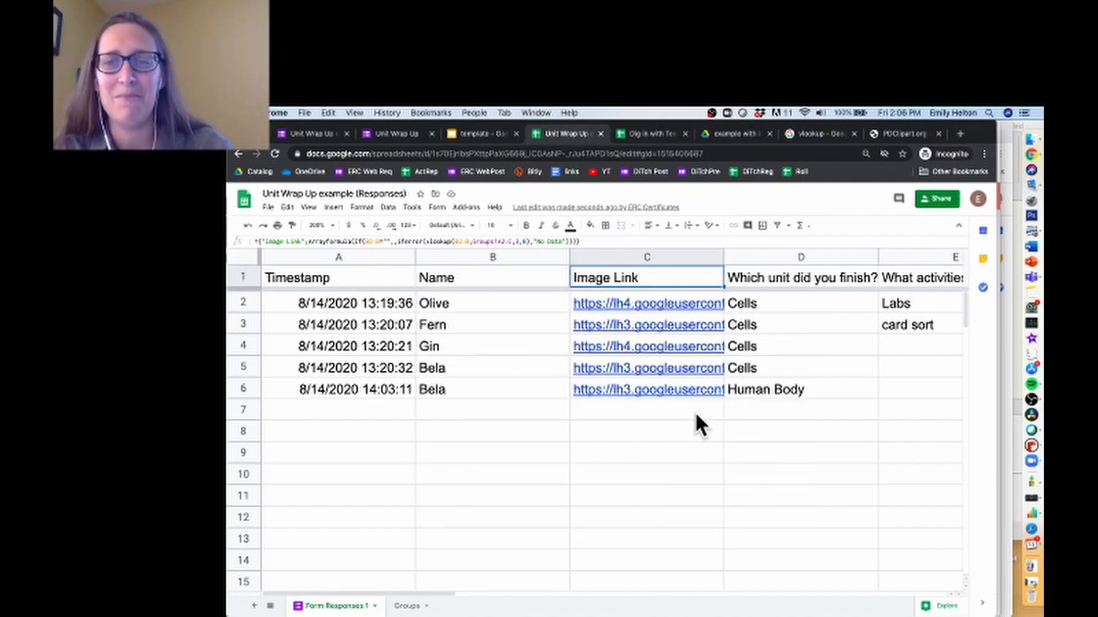
scroll(668, 481, right, 10)
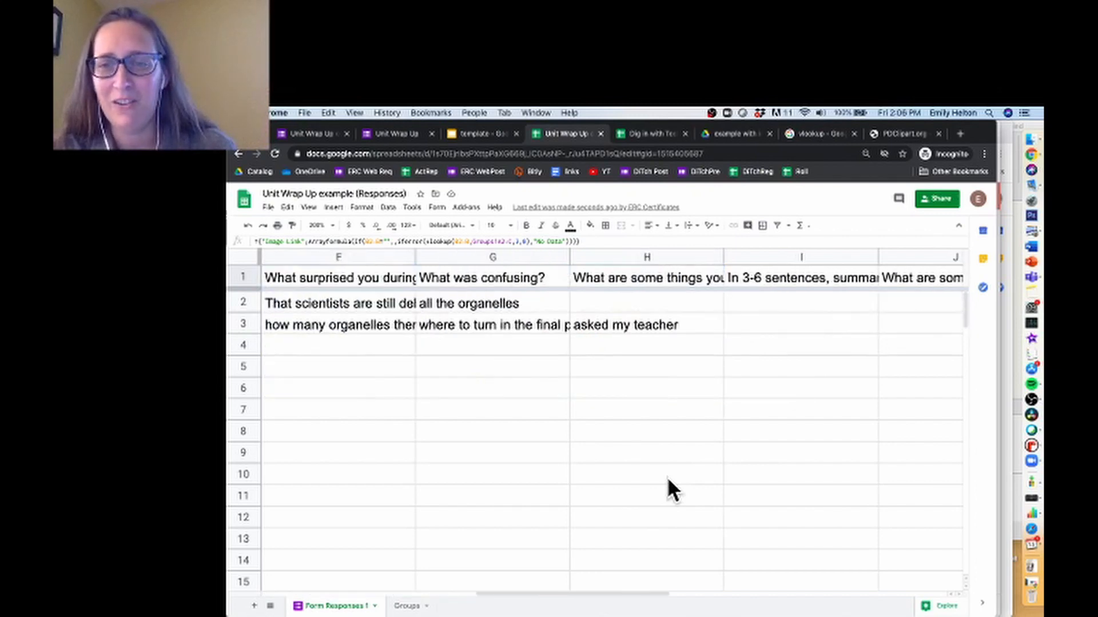
scroll(668, 478, right, 5)
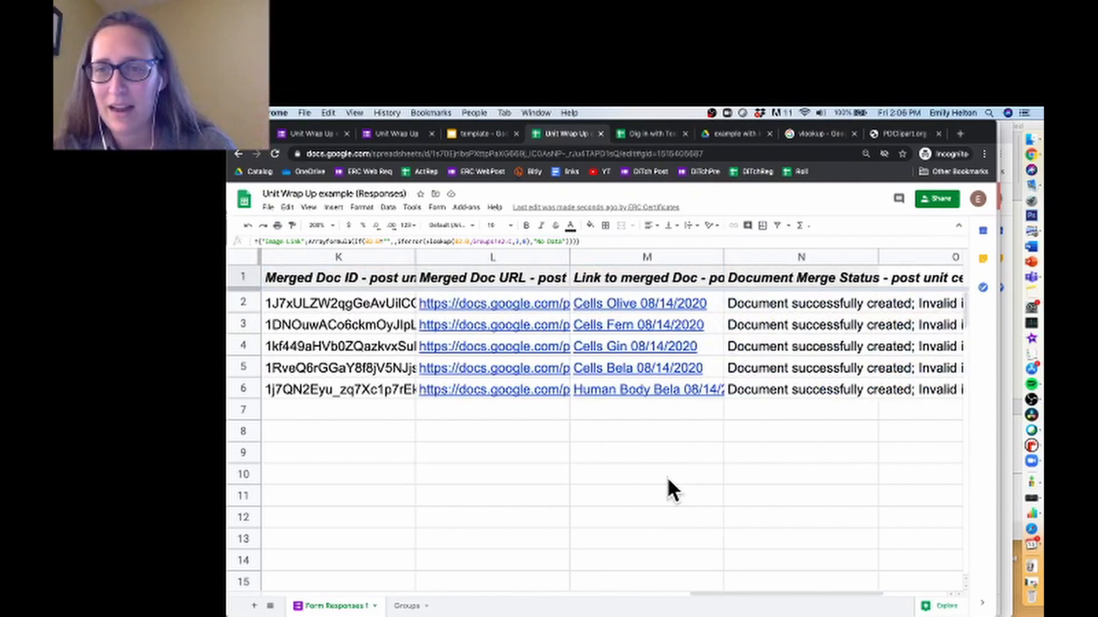
click(631, 302)
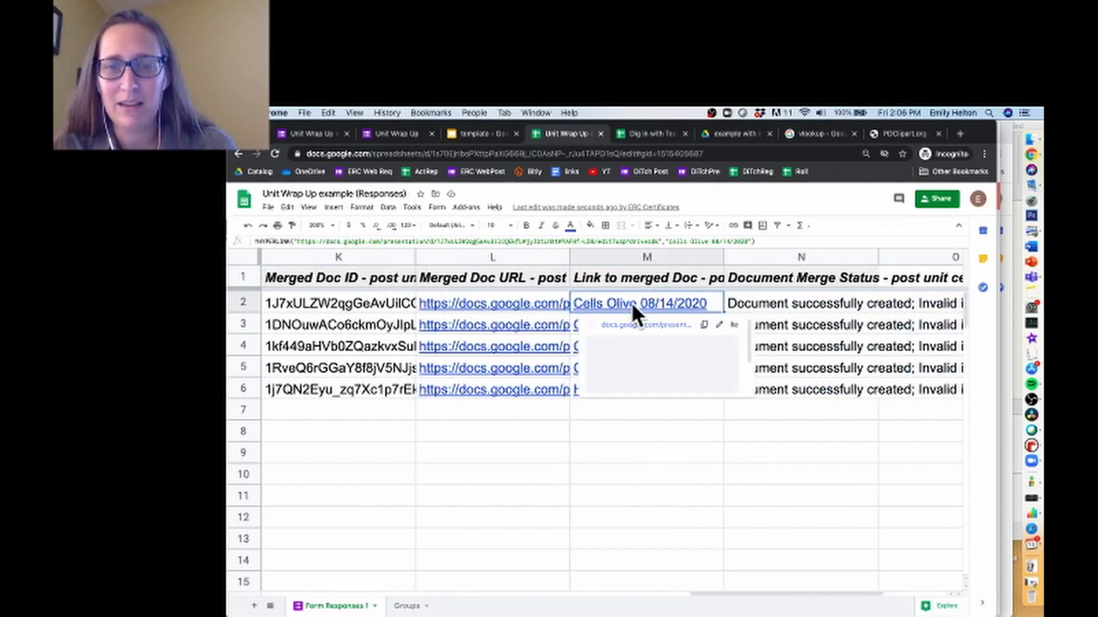
click(626, 327)
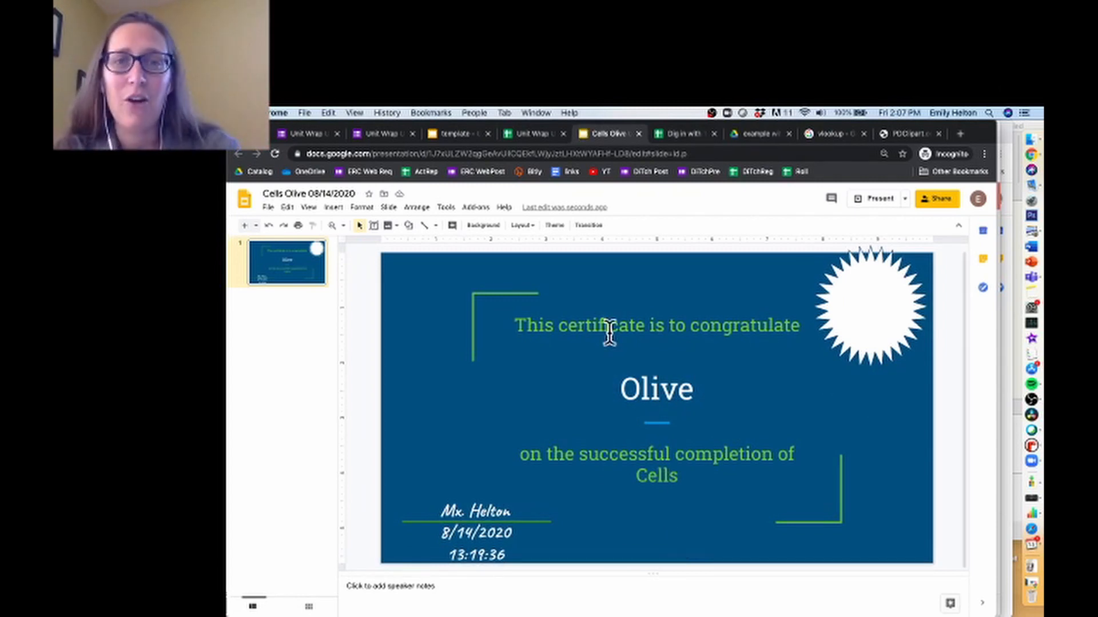
Return to the response spreadsheet and inspect the merged certificate links in rows 5 and 6
click(533, 132)
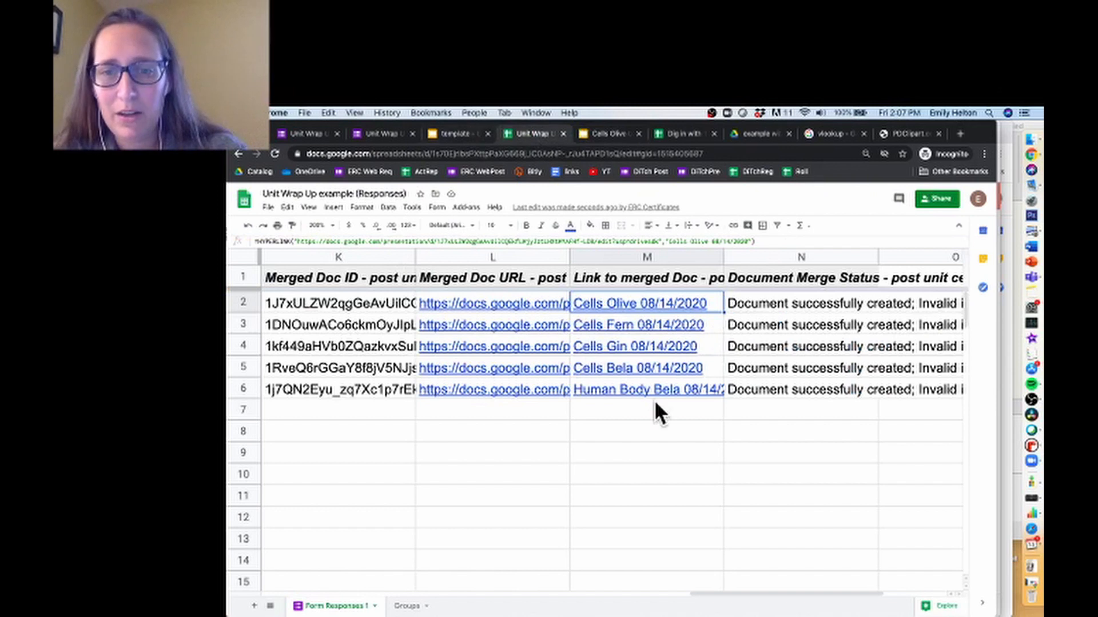
click(640, 366)
click(636, 389)
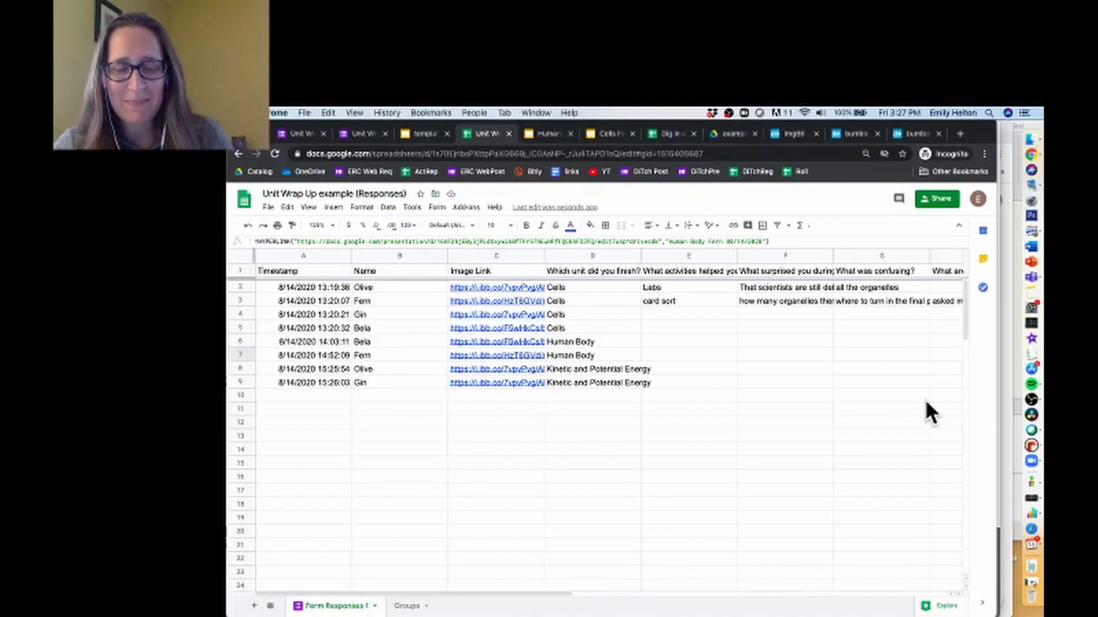
Check the image links in the Groups sheet's Image column and return to the Form Responses 1 sheet
click(403, 609)
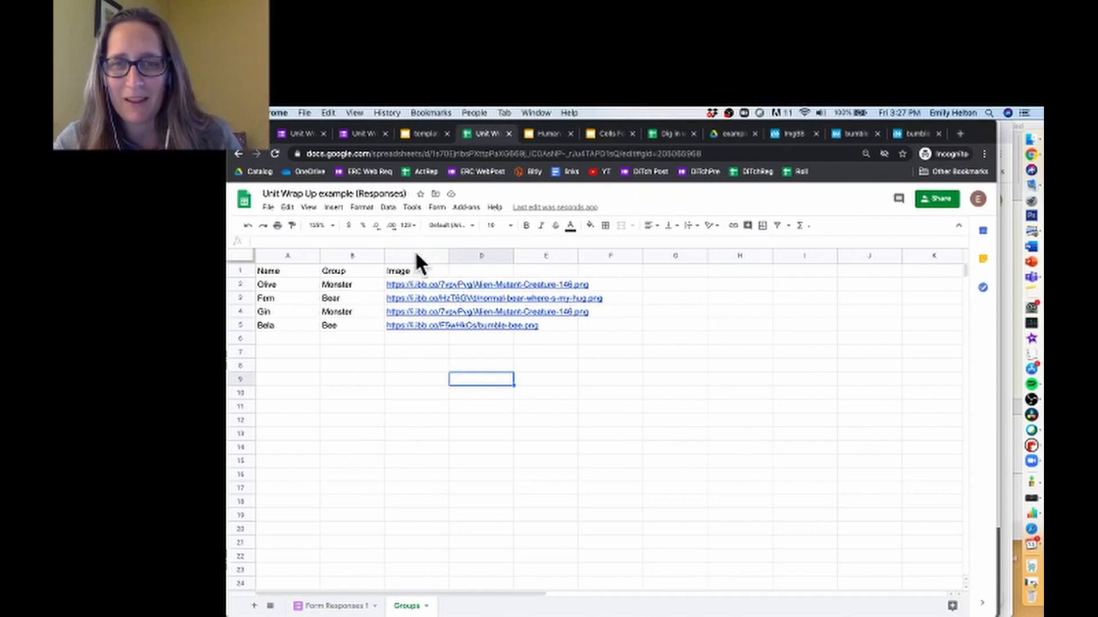
click(343, 606)
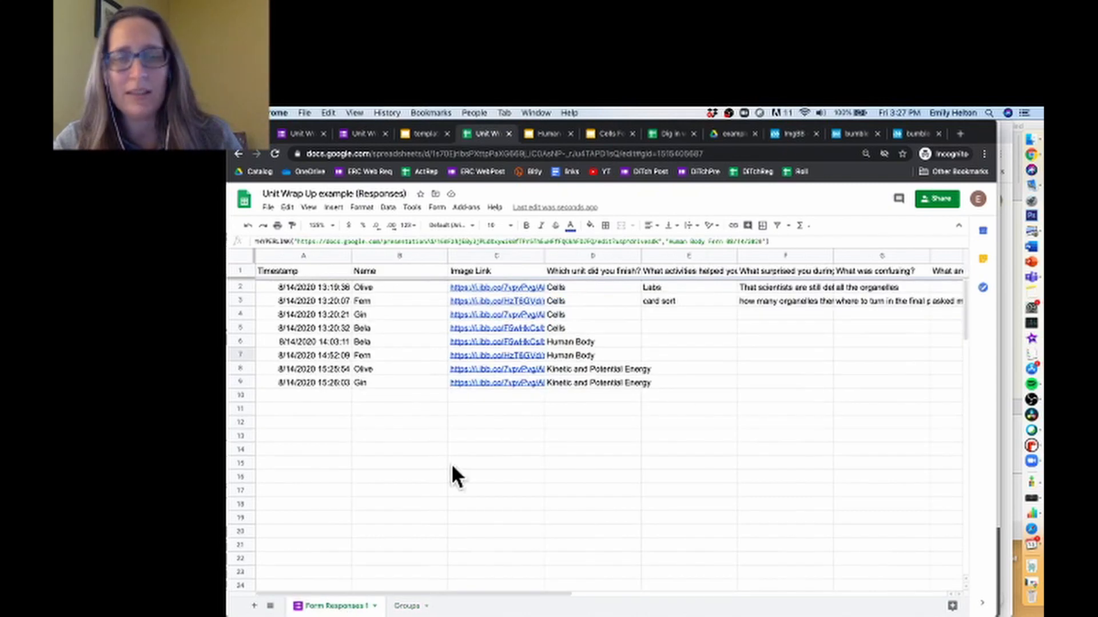
Launch AutoCrat from the response spreadsheet and rerun the post unit cert job for the Kinetic and Potential Energy responses in rows 8 and 9
click(529, 384)
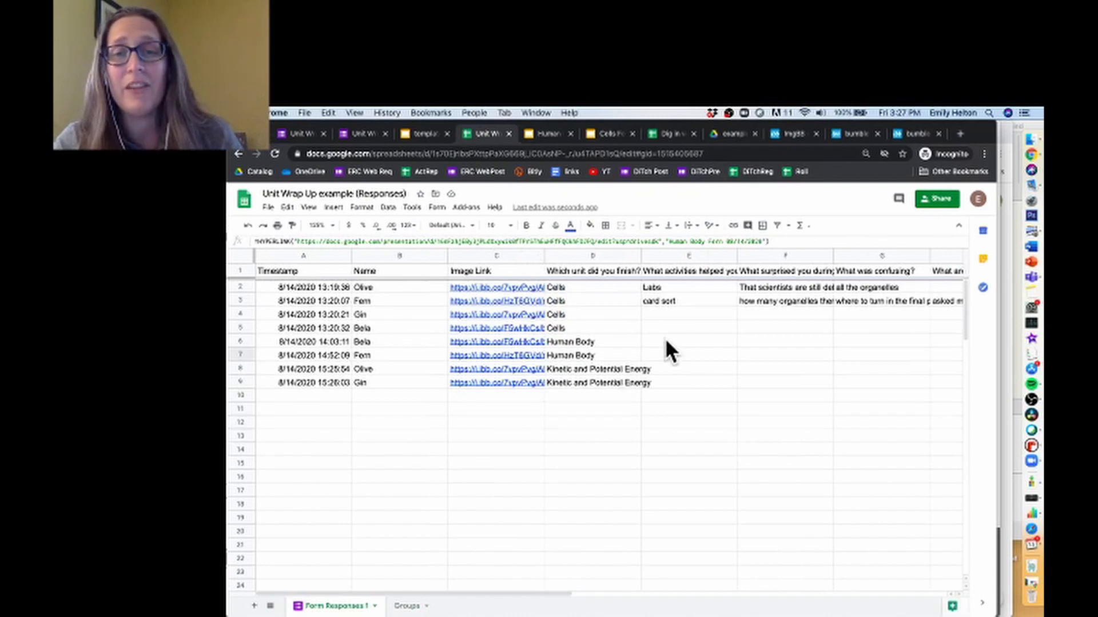
scroll(664, 338, right, 10)
scroll(664, 338, right, 2)
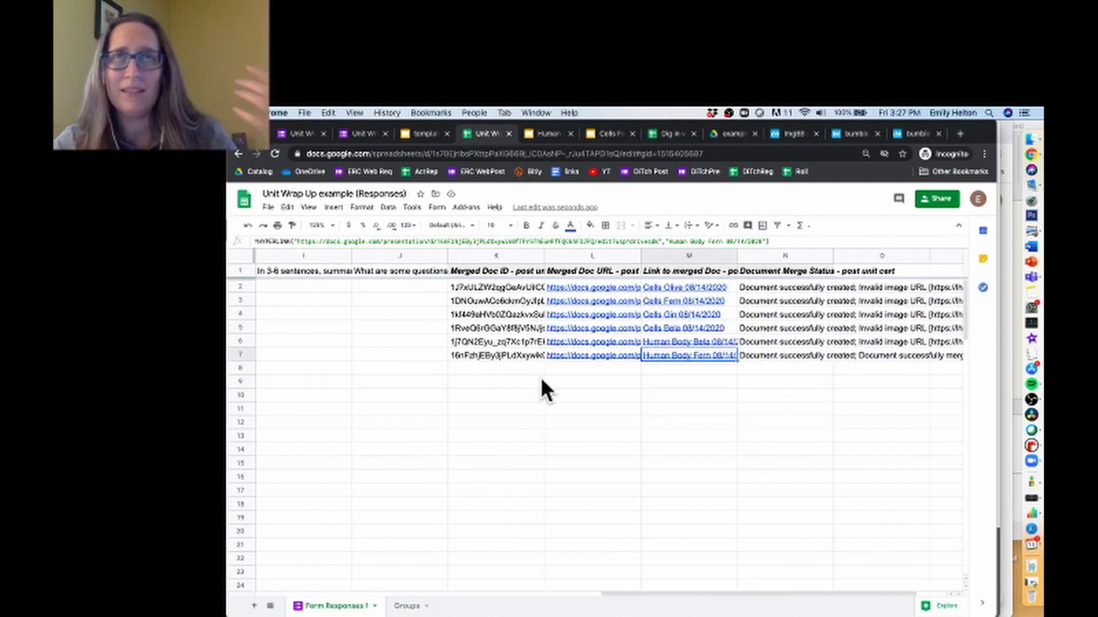
scroll(540, 376, left, 3)
scroll(541, 380, left, 5)
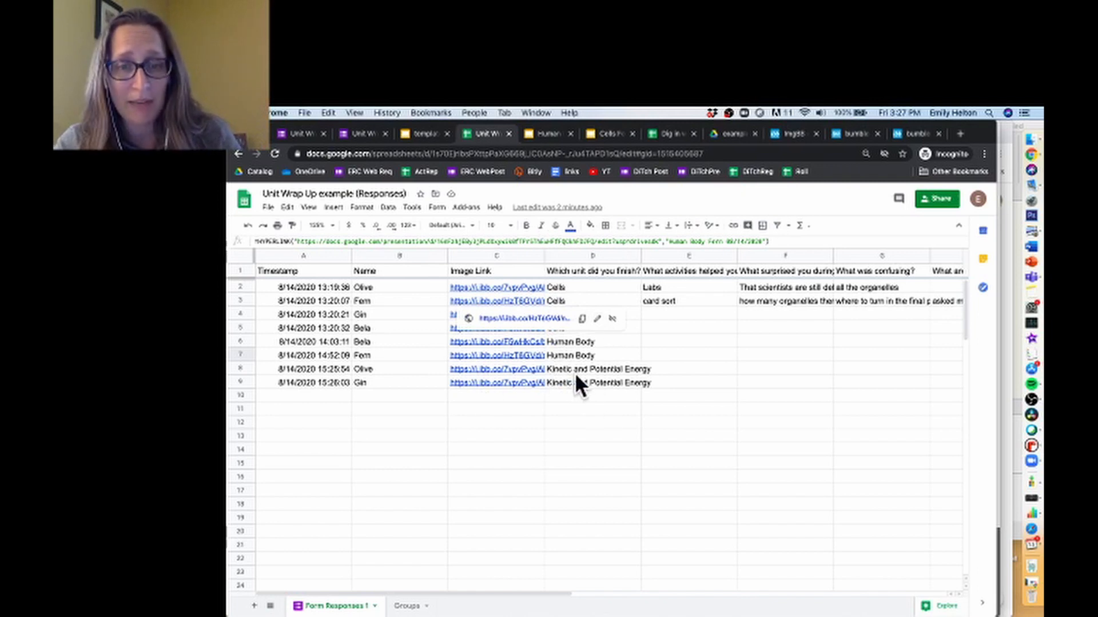
click(495, 208)
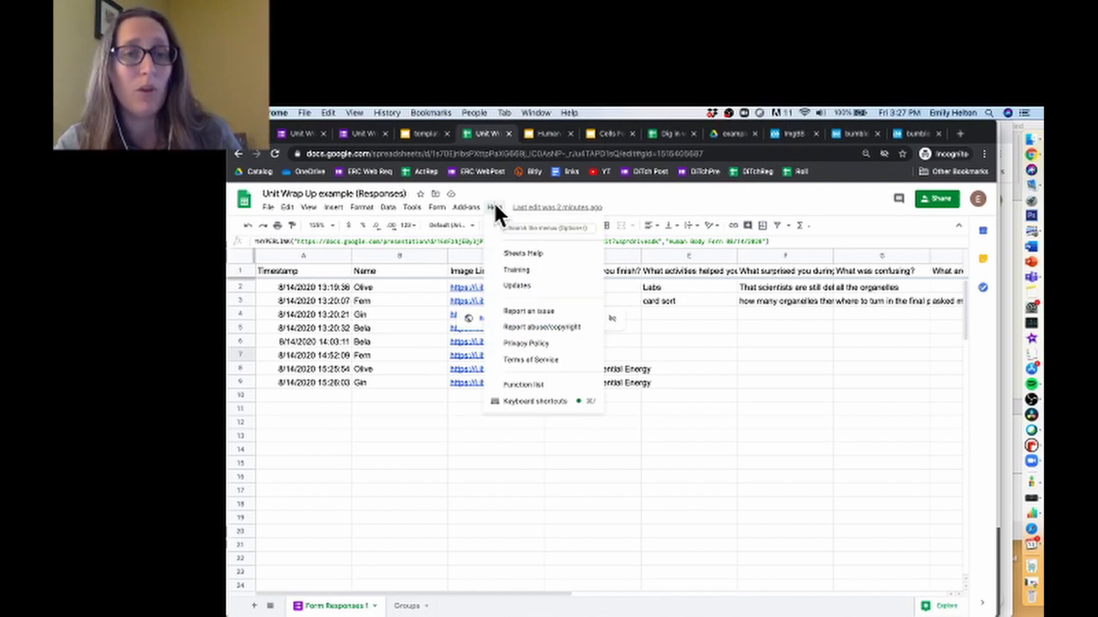
click(465, 209)
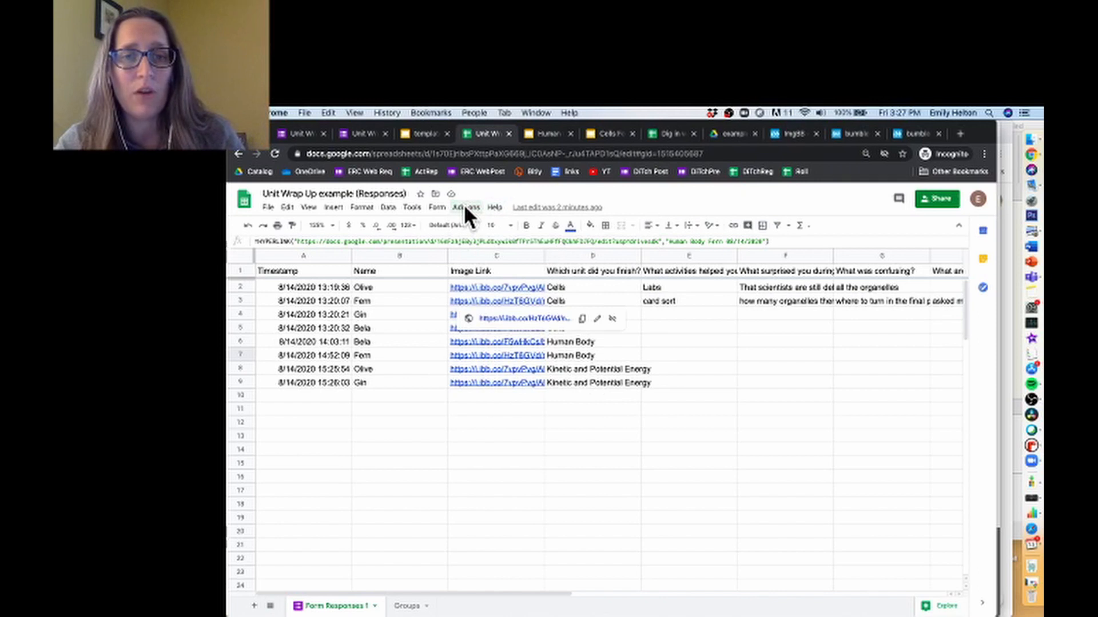
click(464, 208)
mouse_move(488, 283)
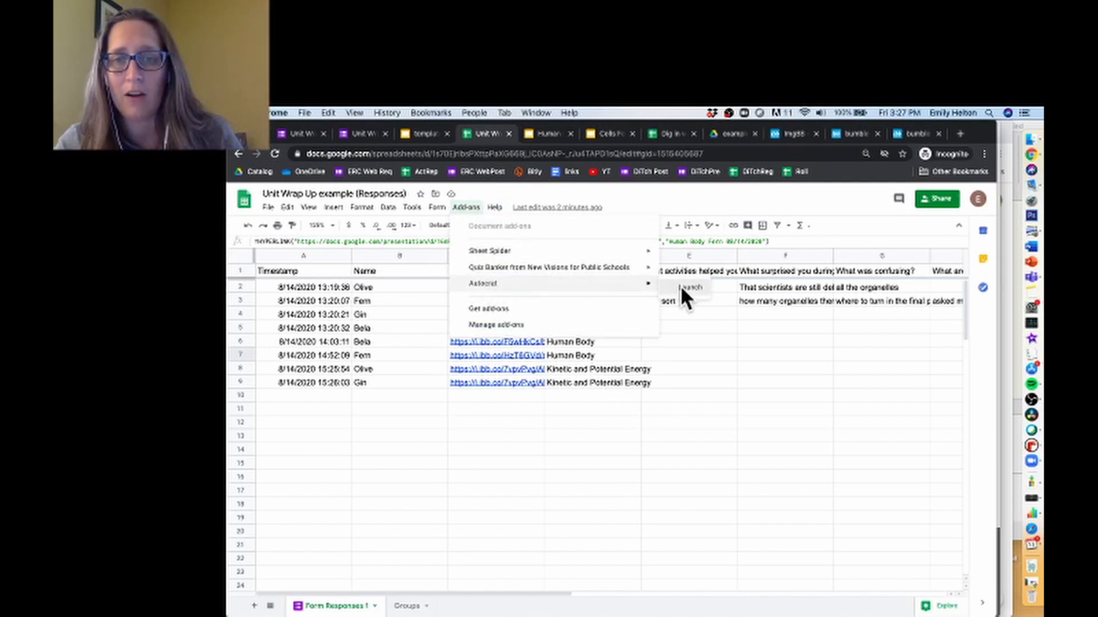
click(680, 286)
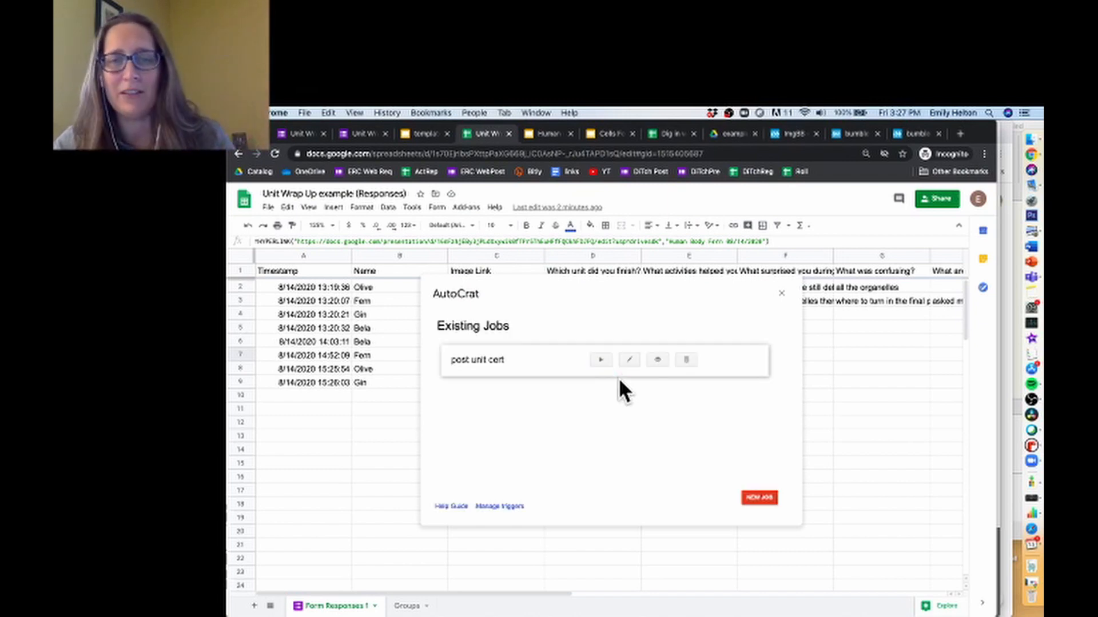
click(601, 360)
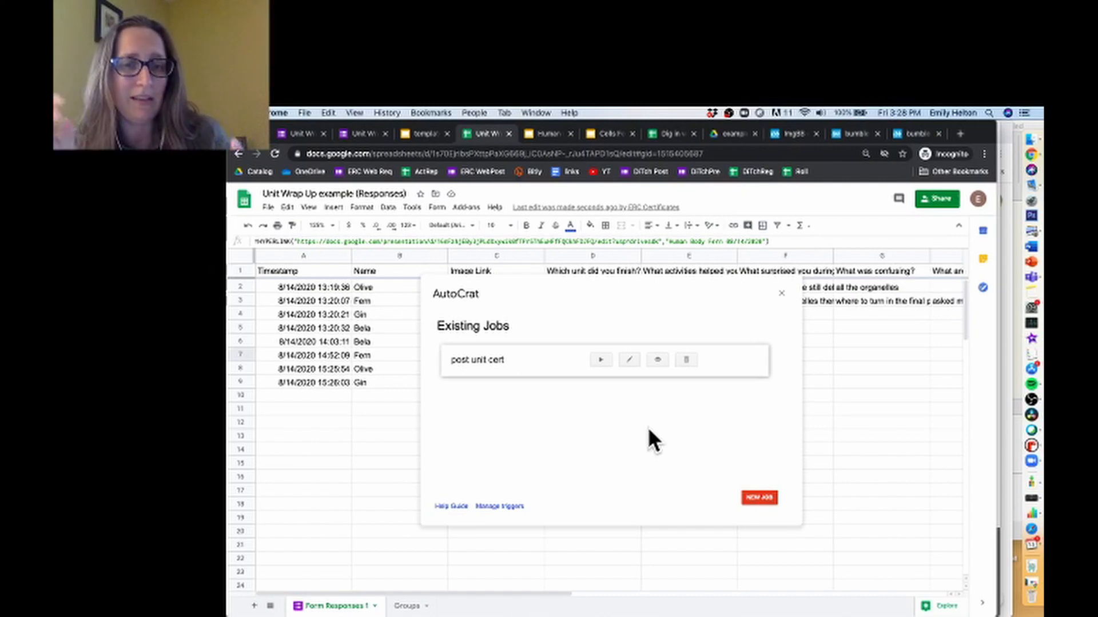
Close AutoCrat and open the merged certificate linked in row 8 of the Link to merged Doc column
click(781, 294)
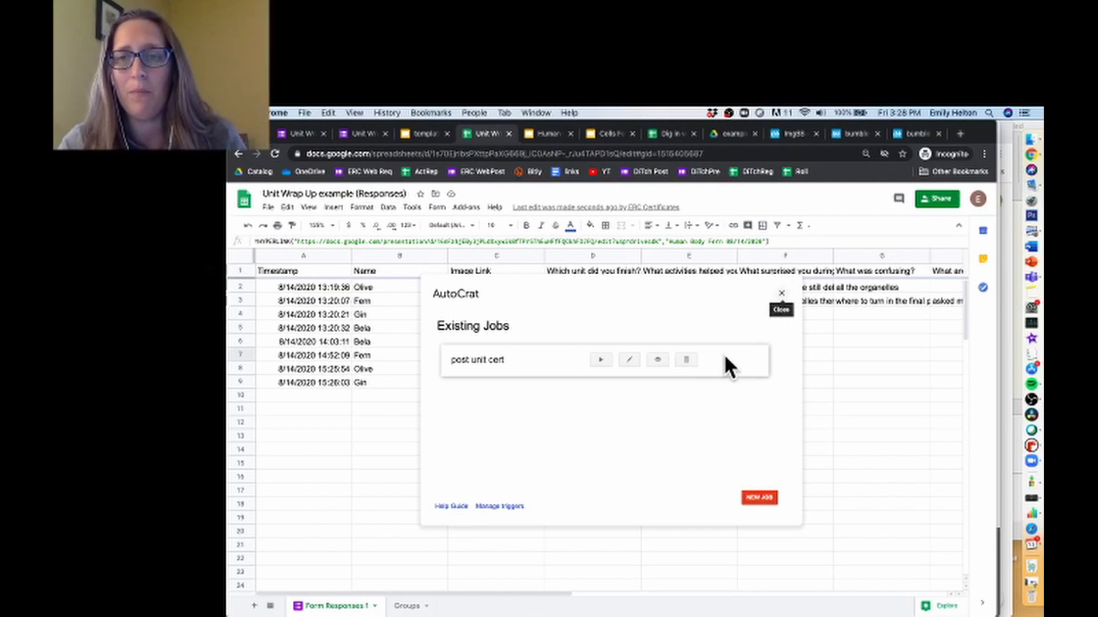
scroll(724, 366, right, 5)
scroll(724, 355, right, 3)
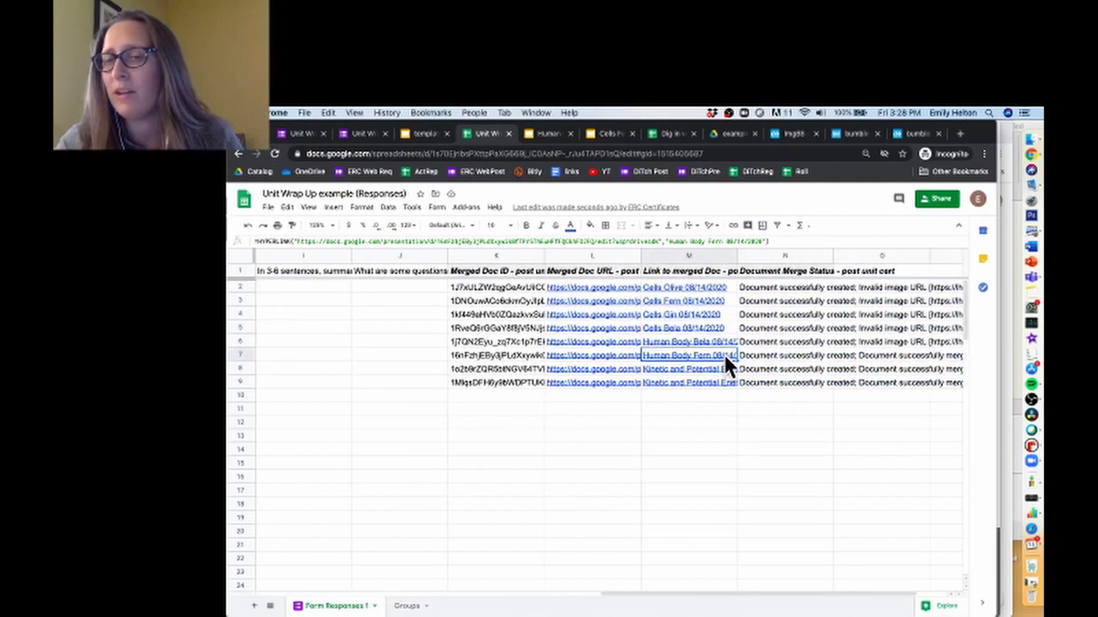
click(676, 369)
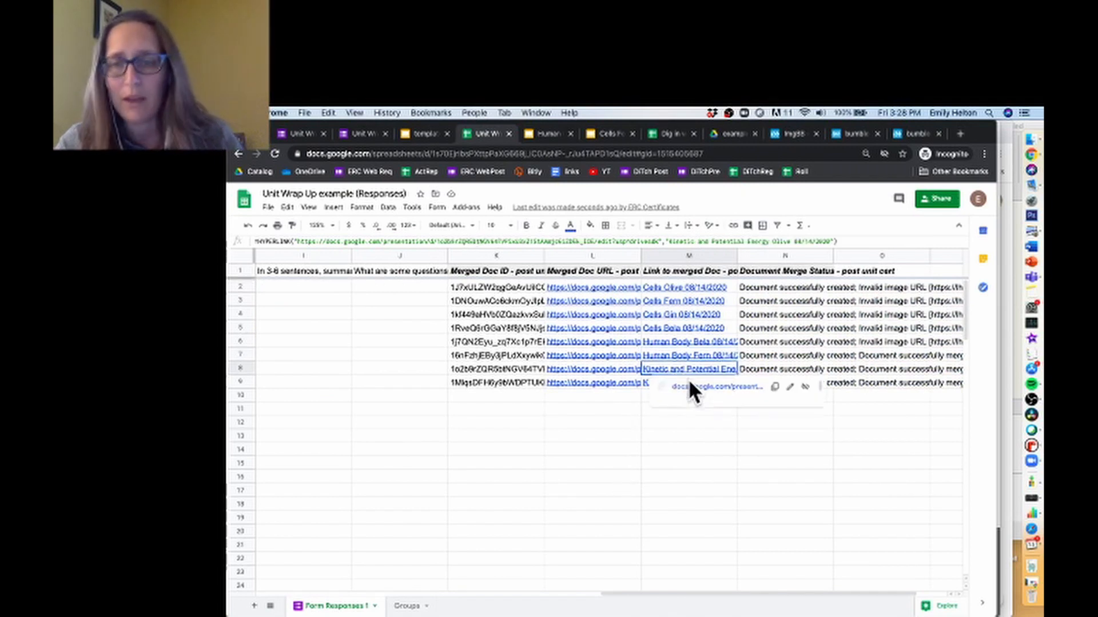
click(698, 386)
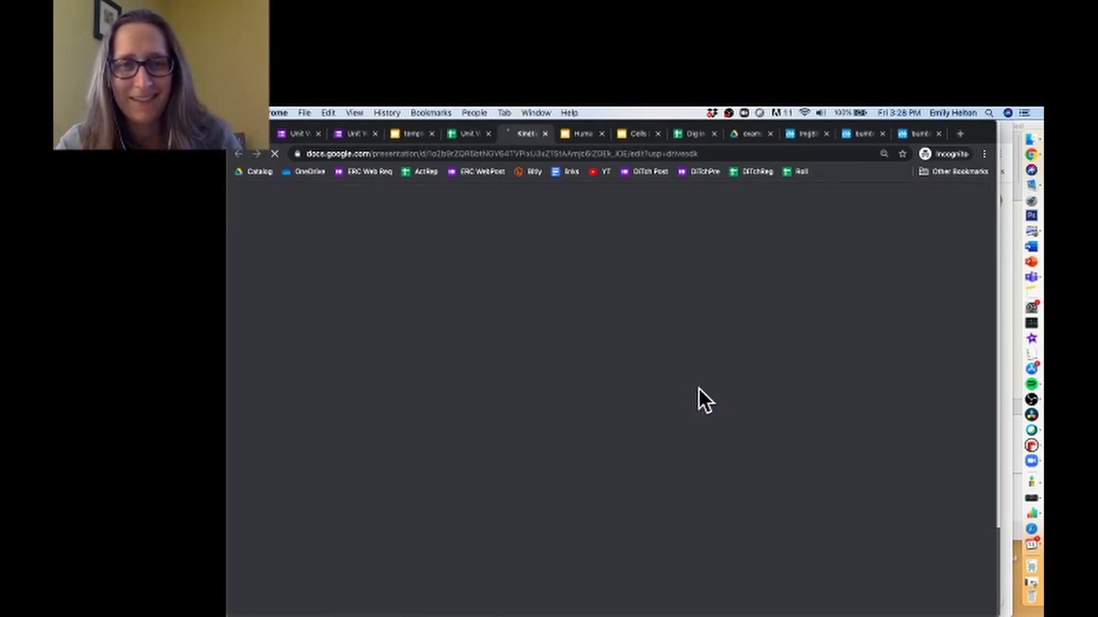